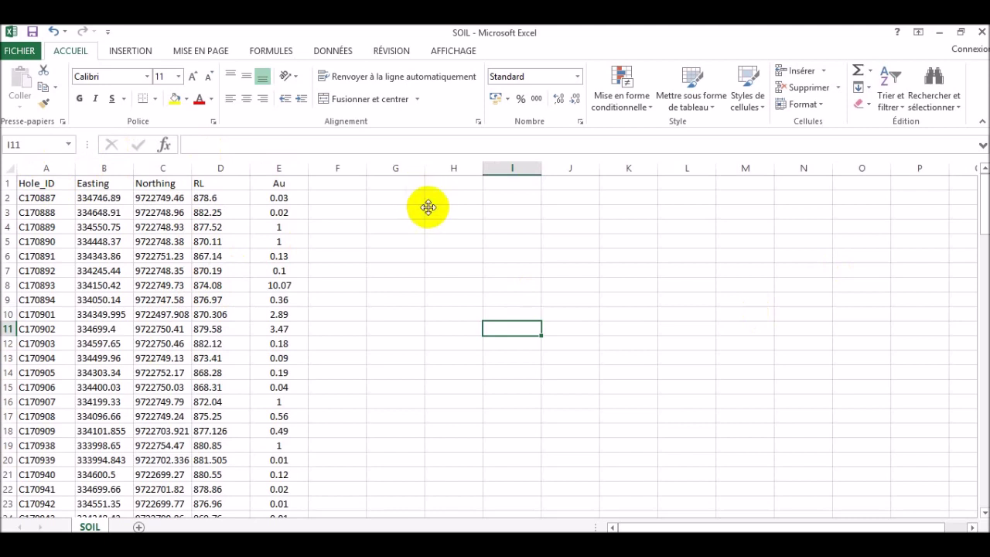
Go through the Hole_ID, Easting, Northing and RL columns of the SOIL worksheet one by one.
left_click(46, 170)
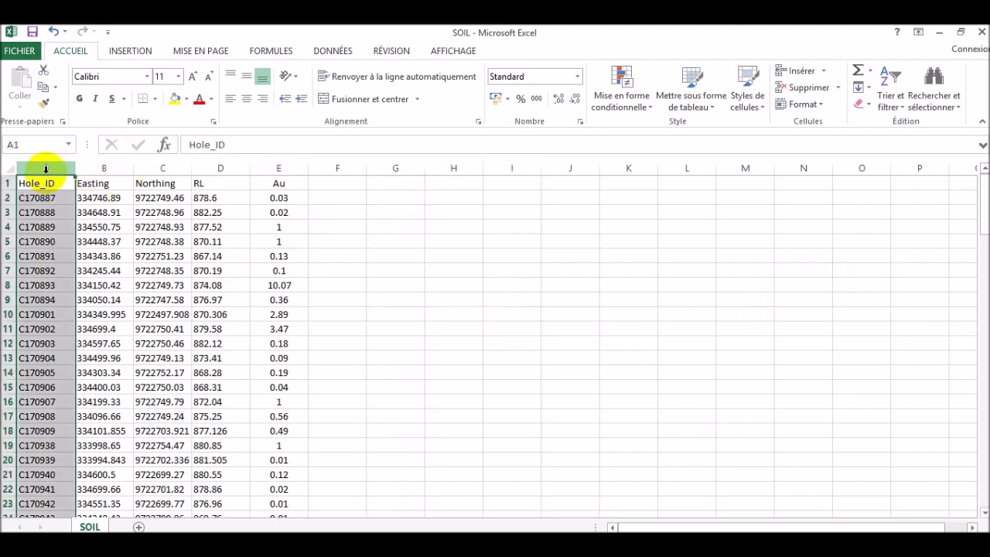
left_click(101, 167)
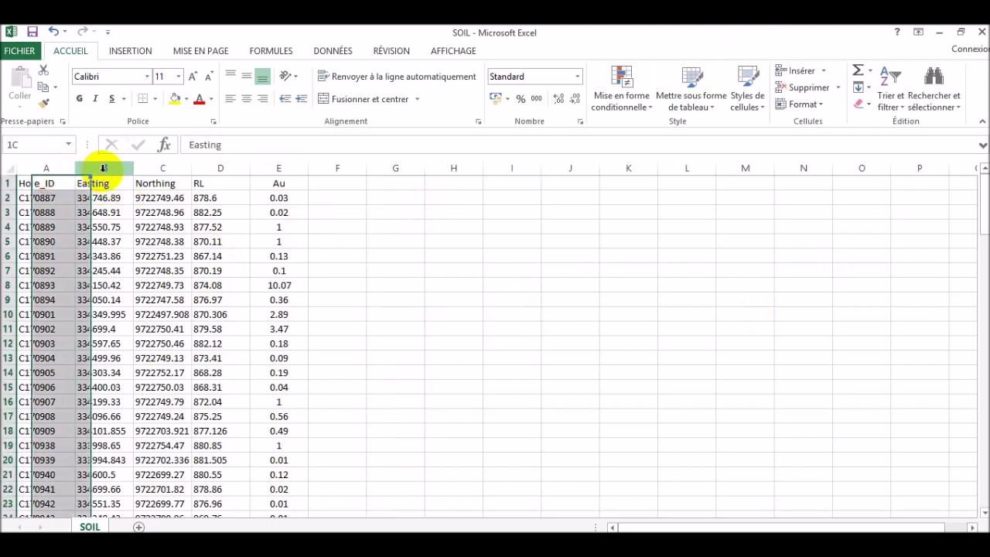
left_click(175, 166)
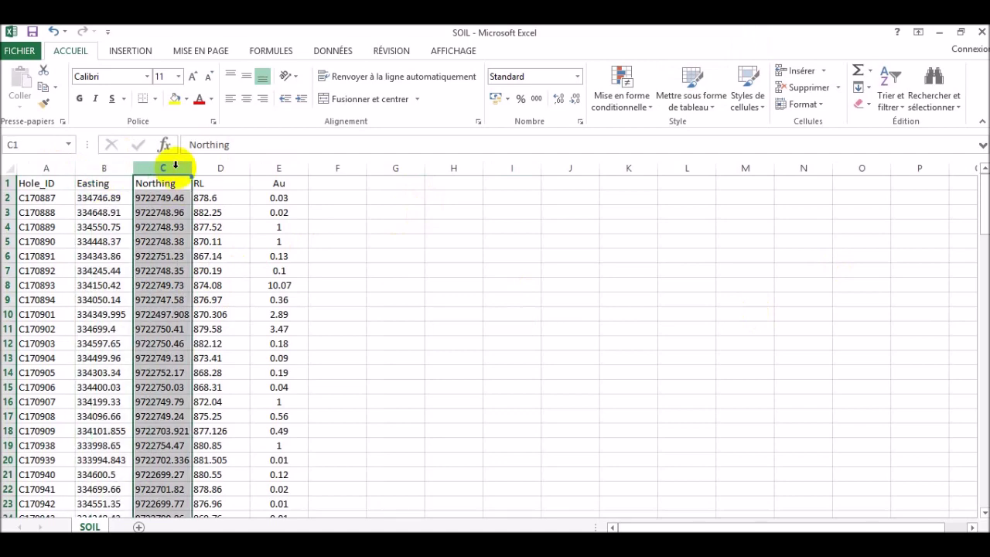
left_click(218, 167)
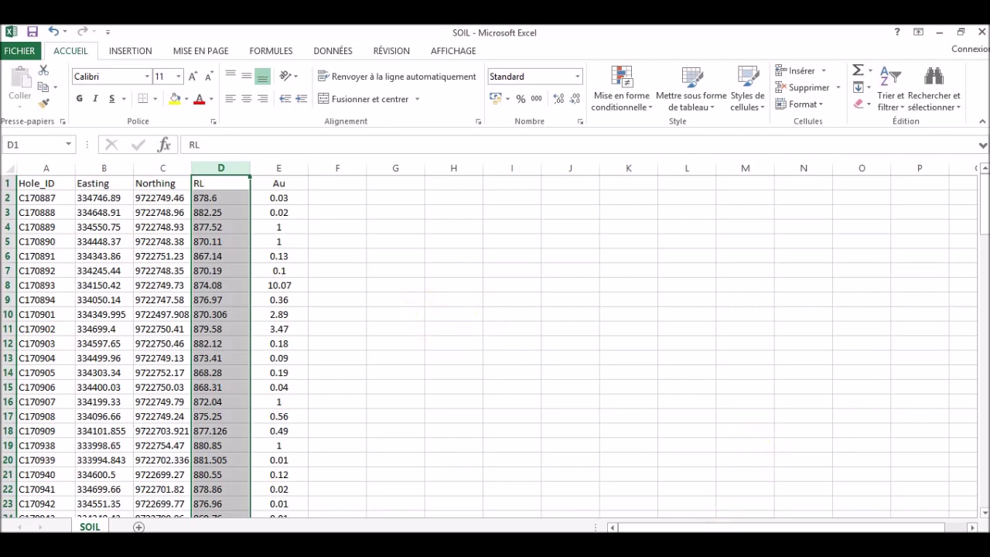
Switch to Leapfrog Geo and start a points import with the SOIL file from the Training-Micromine folder.
mouse_move(686, 543)
left_click(676, 489)
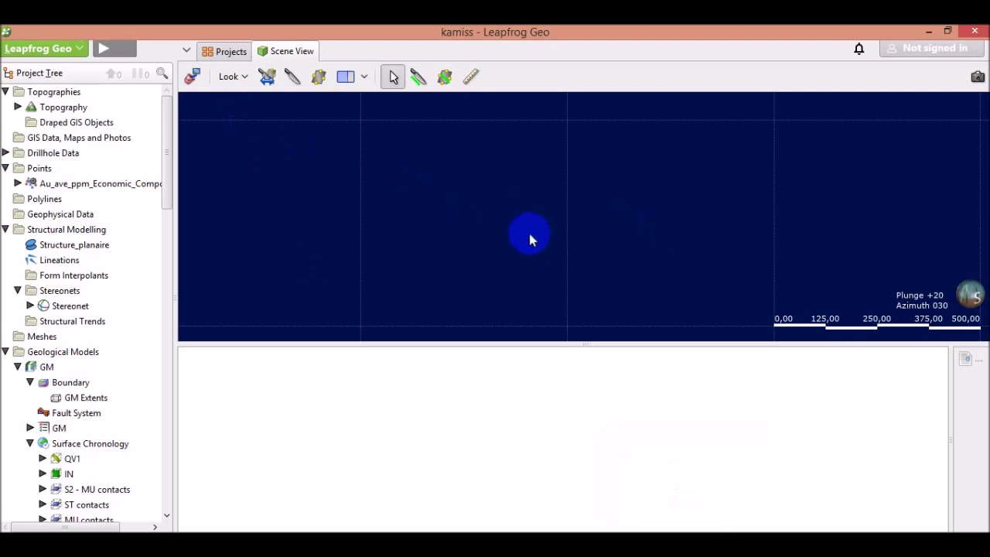
right_click(39, 168)
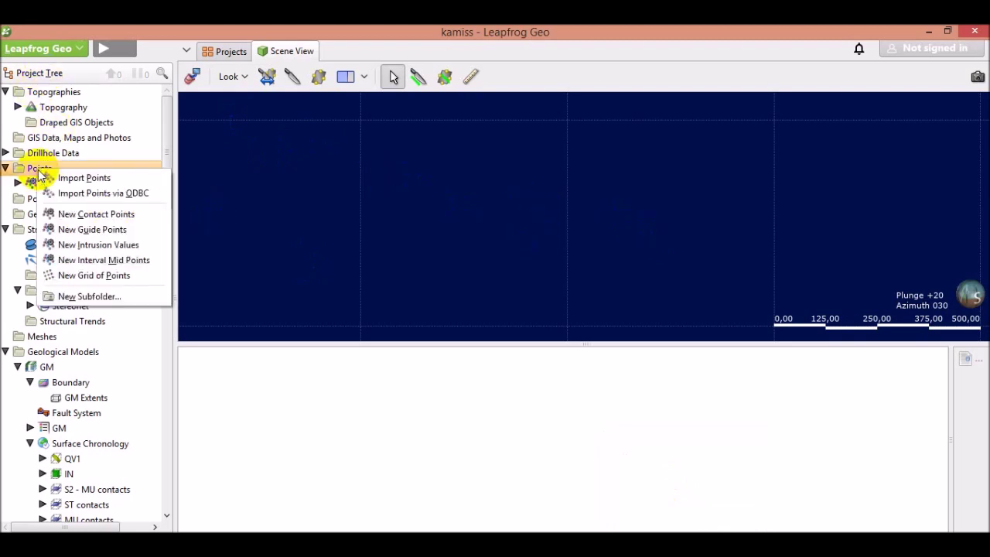
left_click(77, 177)
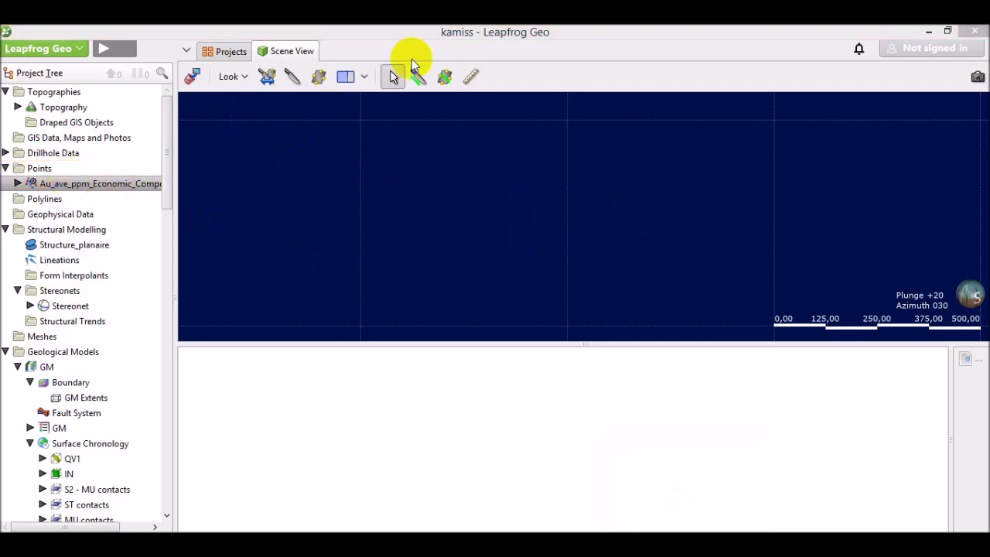
left_click(525, 256)
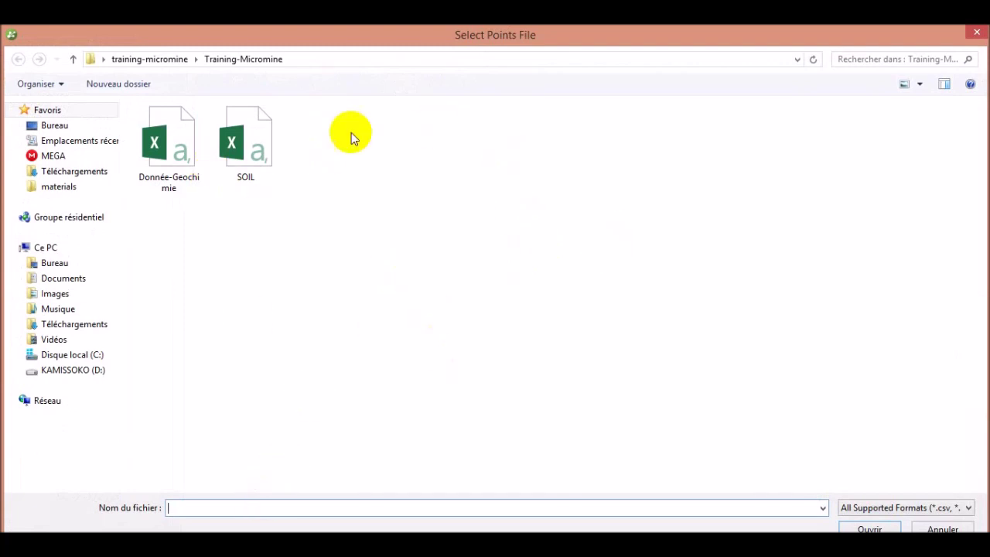
double_click(244, 155)
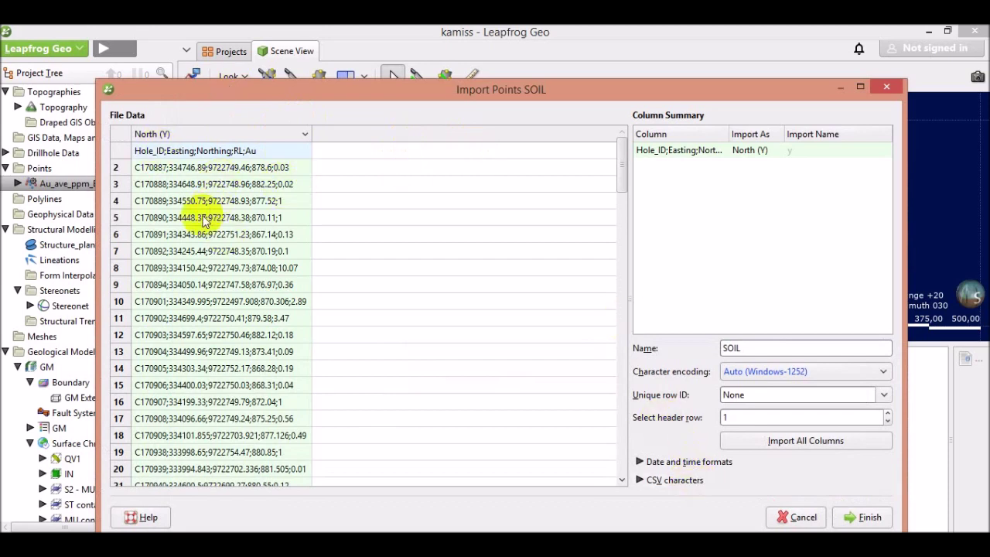
Set the CSV delimiter character to ";" and import the SOIL points with the Au column as Numeric.
left_click(639, 481)
left_click(776, 410)
type(";")
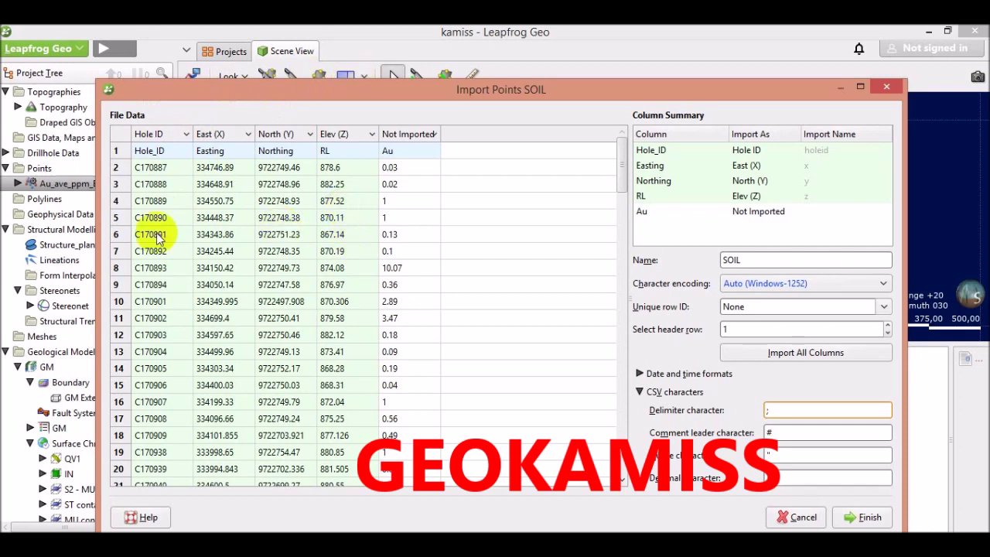
left_click(430, 133)
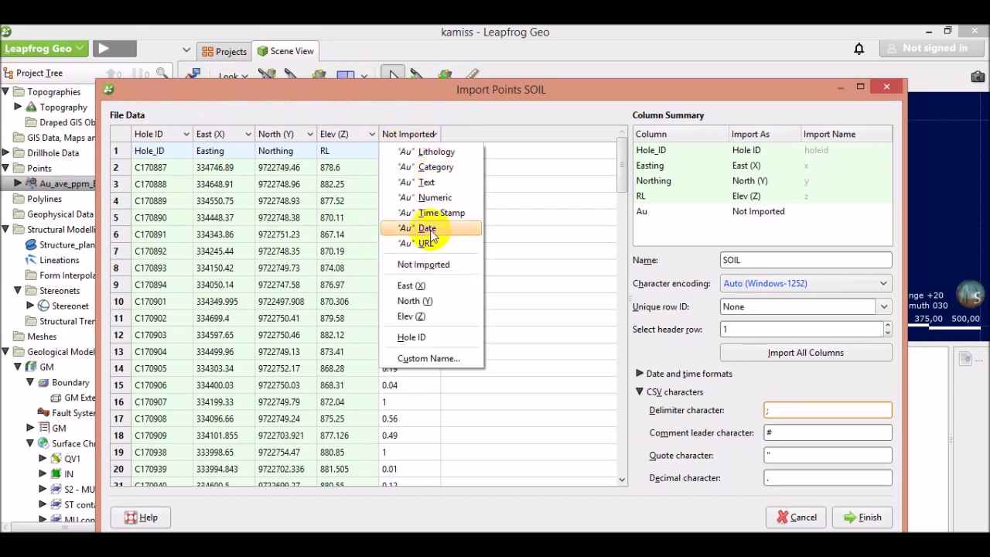
left_click(426, 198)
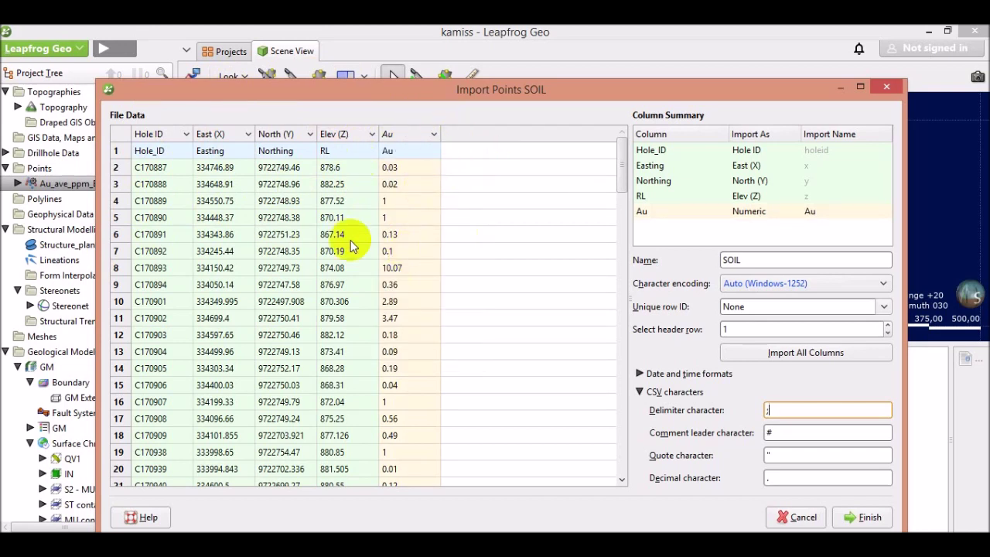
left_click(866, 517)
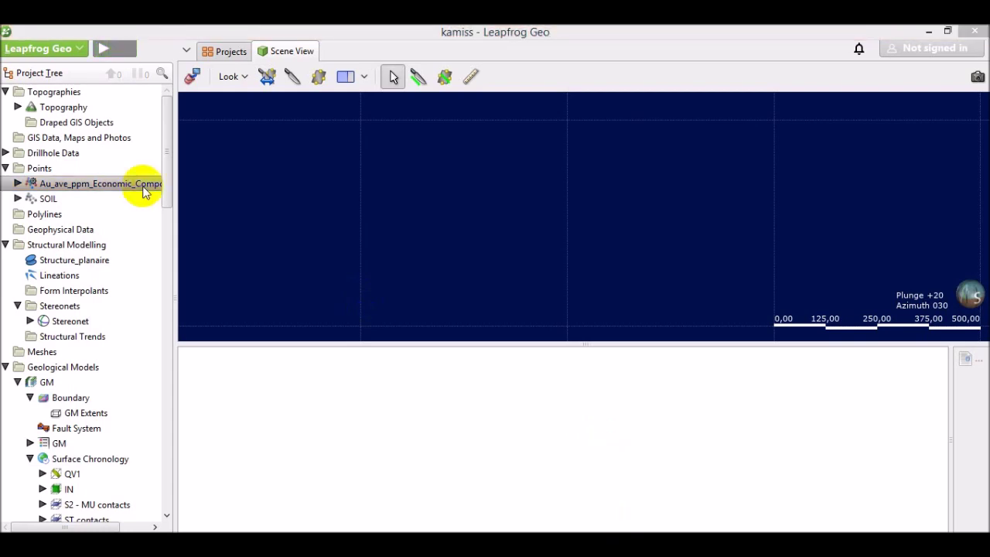
Open the imported SOIL points table and look through its coordinate, holeid and Au values.
right_click(43, 204)
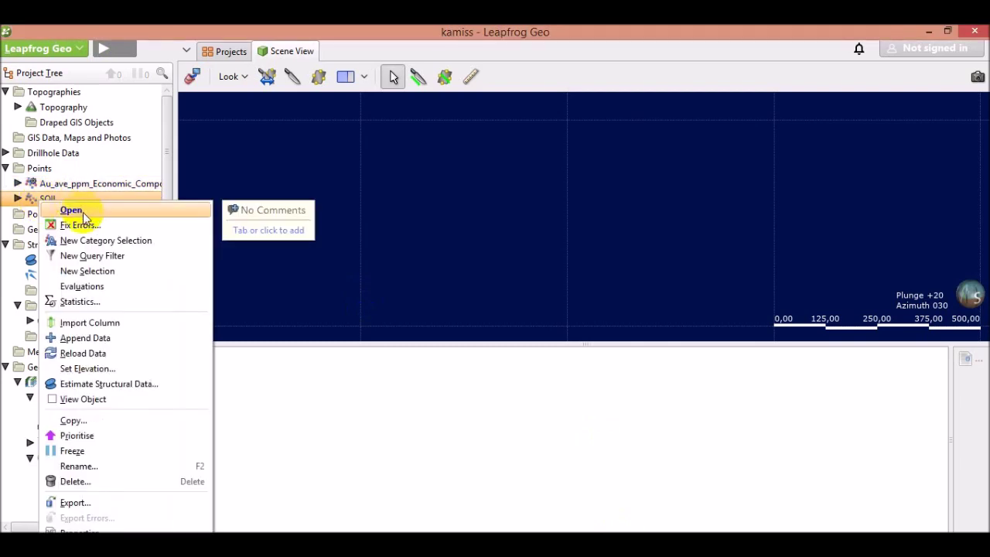
left_click(71, 210)
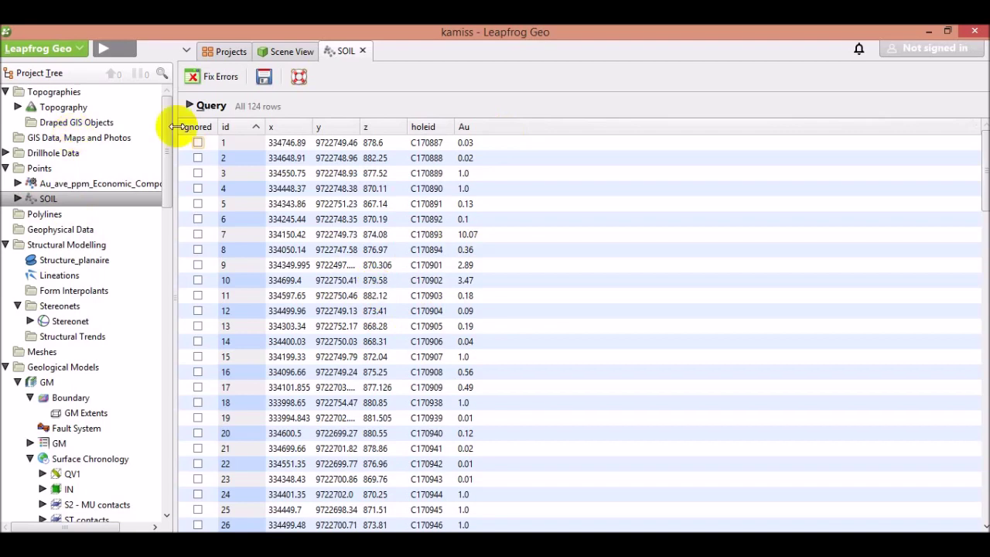
scroll(425, 302, "down", 3)
scroll(424, 298, "down", 1)
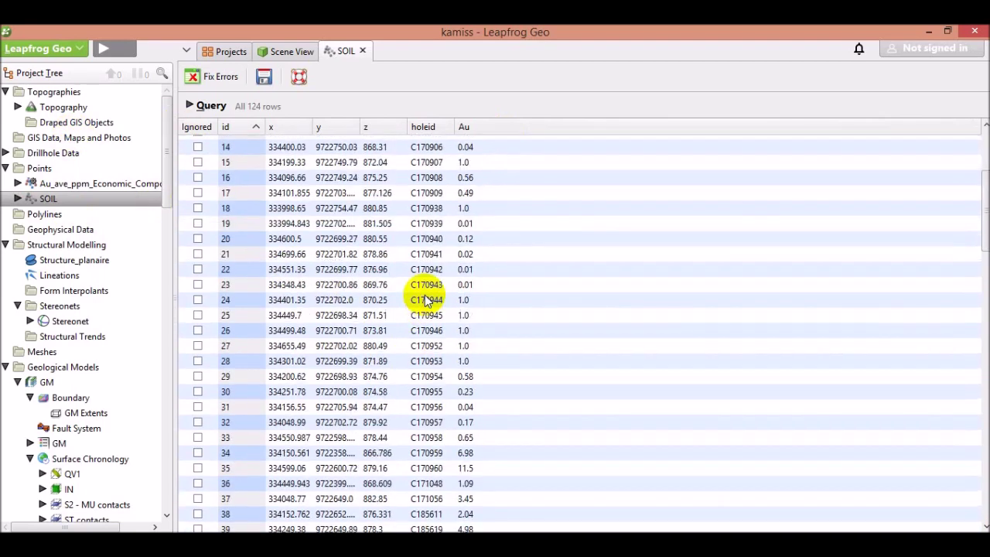
left_click(487, 363)
left_click(486, 363)
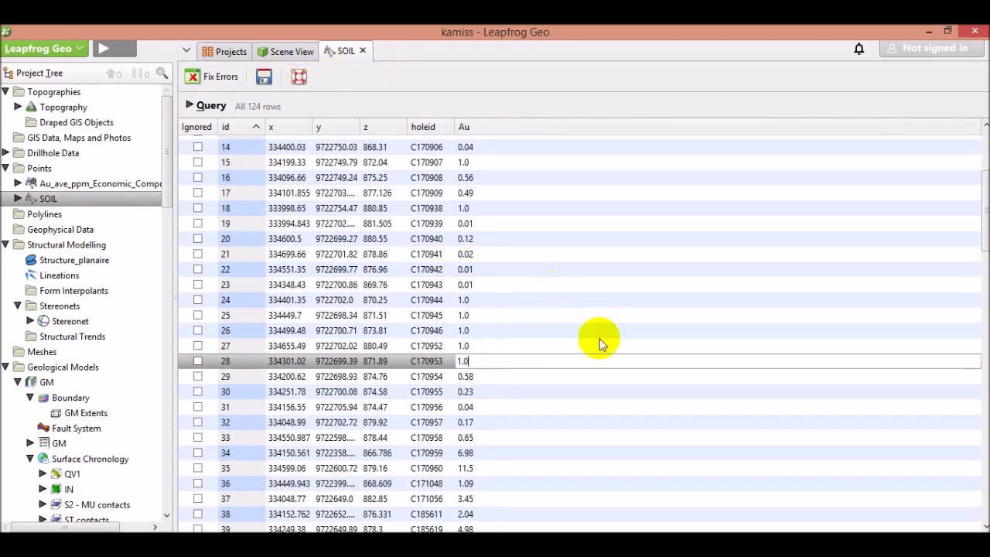
Open the error review for the SOIL points and show the invalid value handling rules for Au.
left_click(213, 81)
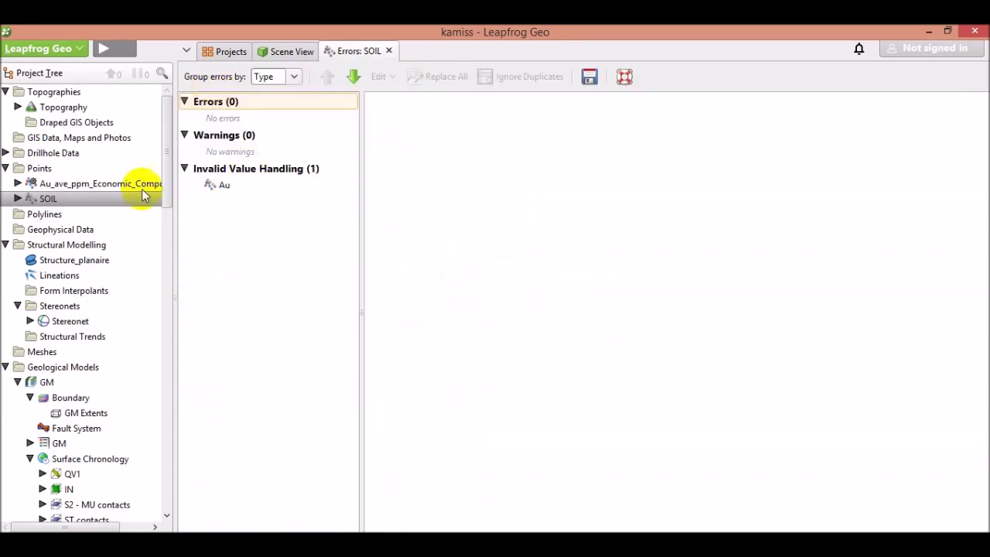
left_click(218, 185)
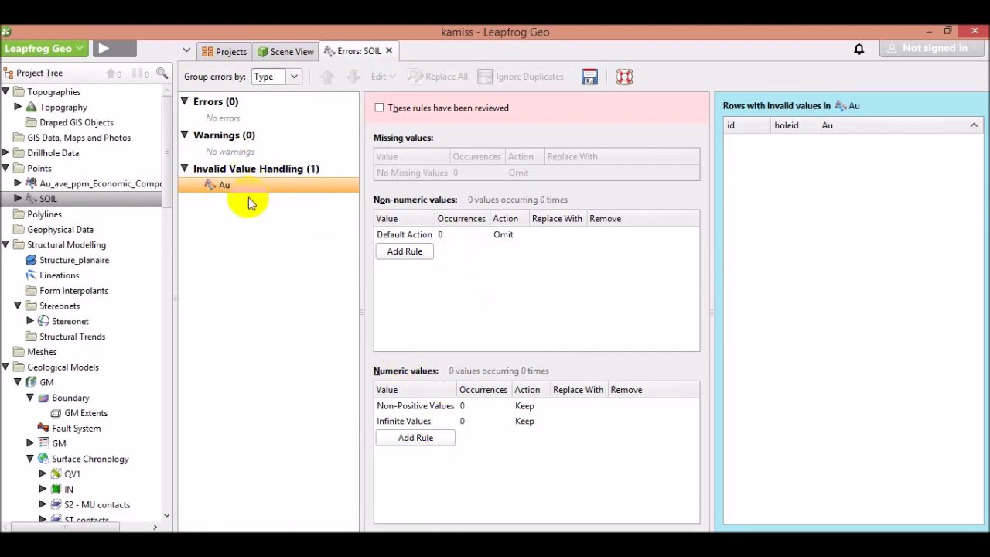
Switch to the SOIL workbook in Excel, examine the lowest values in the Au column, and return to Leapfrog Geo.
mouse_move(93, 545)
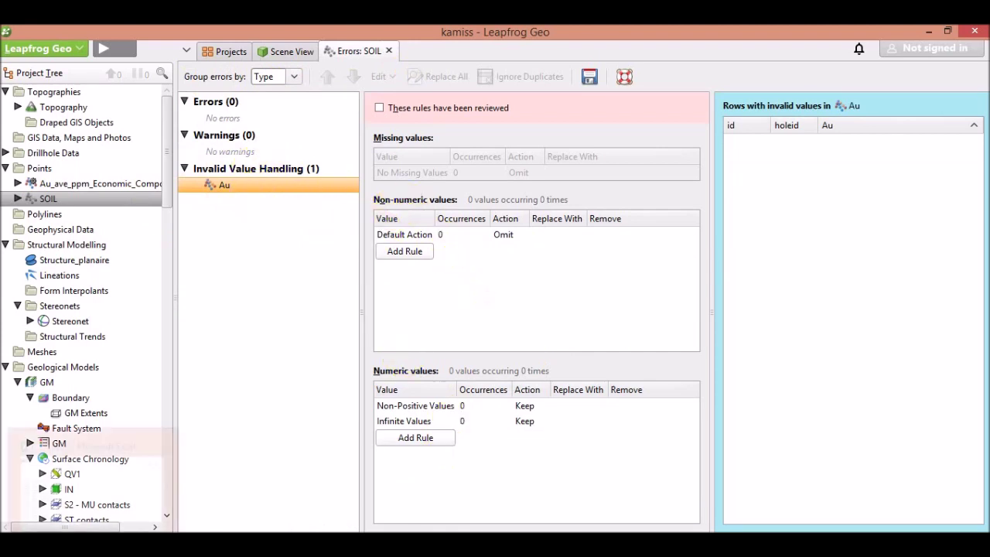
left_click(73, 496)
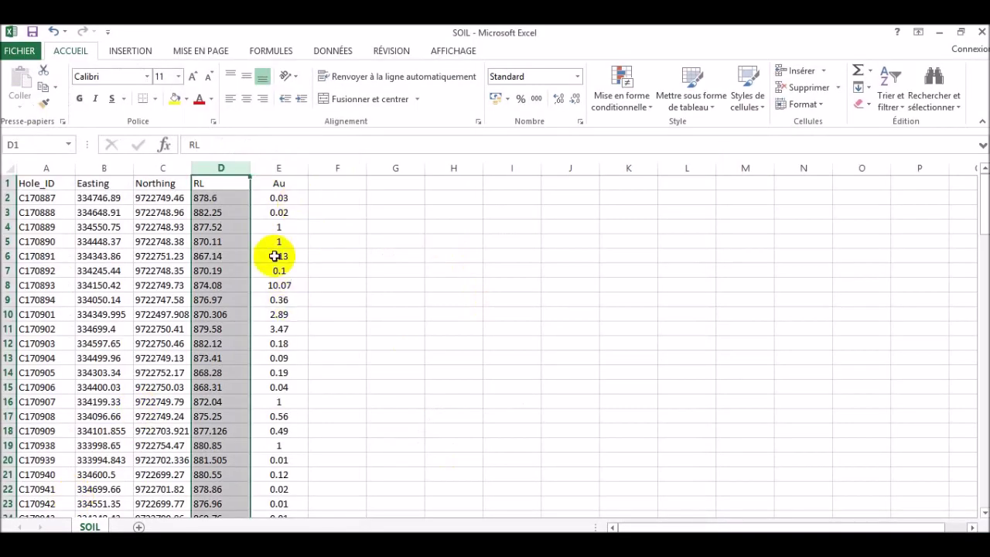
left_click(335, 254)
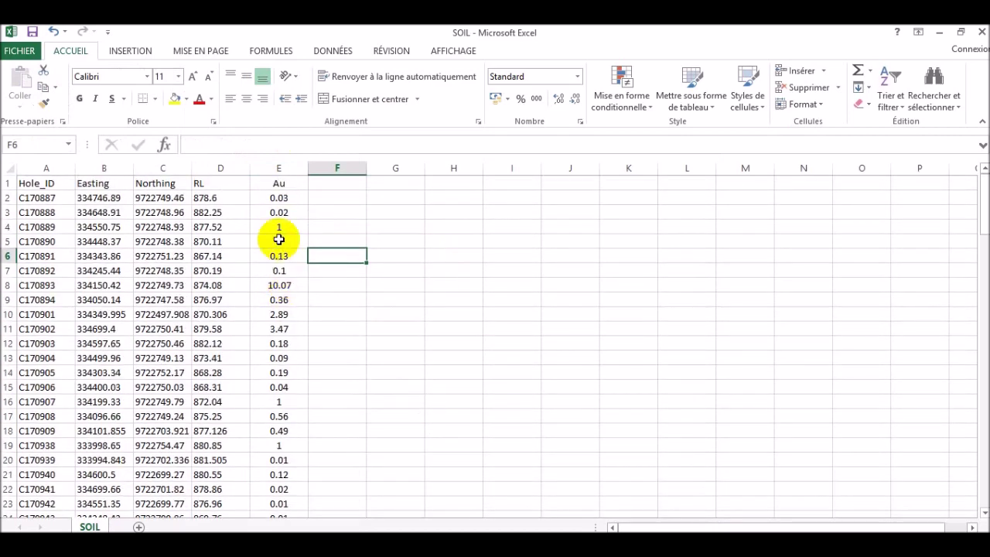
scroll(281, 270, "down", 6)
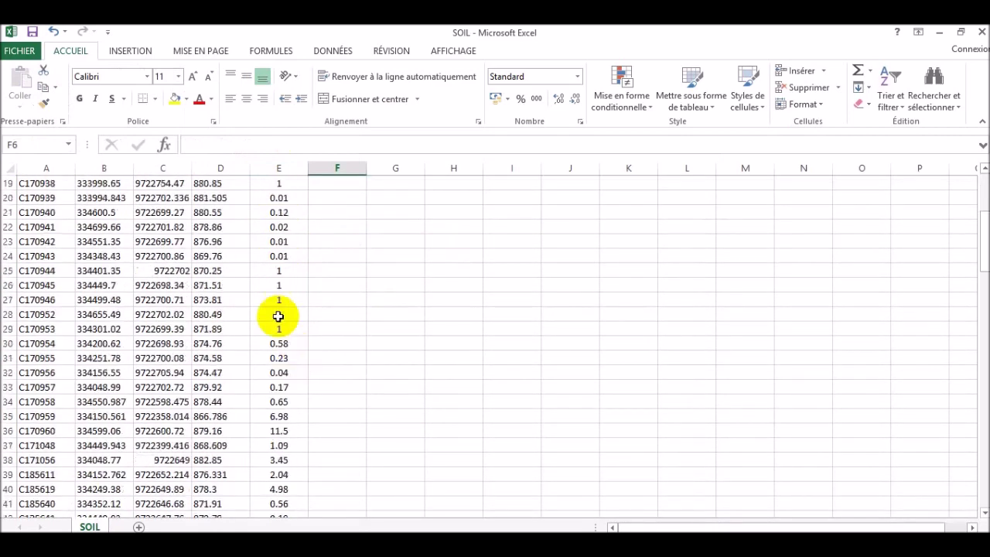
left_click(278, 199)
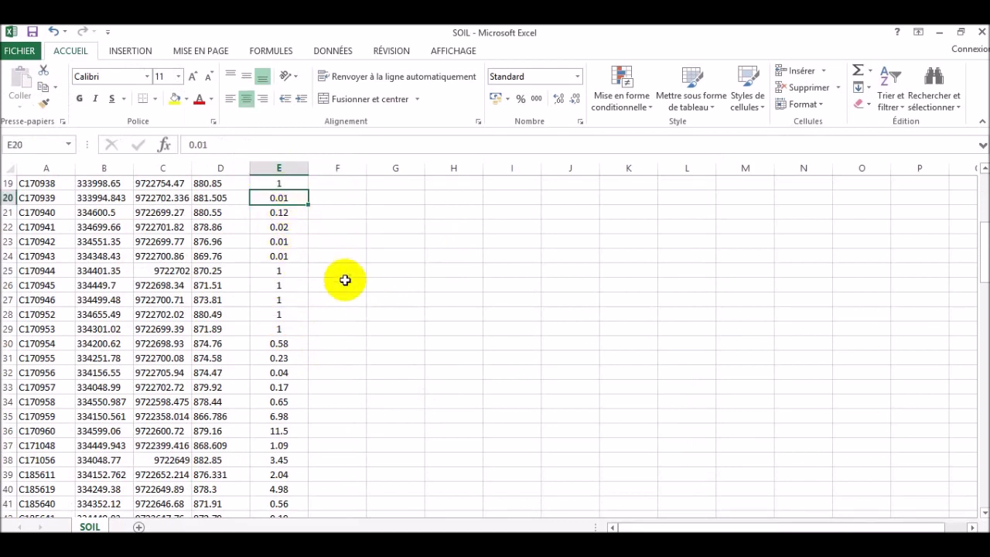
mouse_move(689, 551)
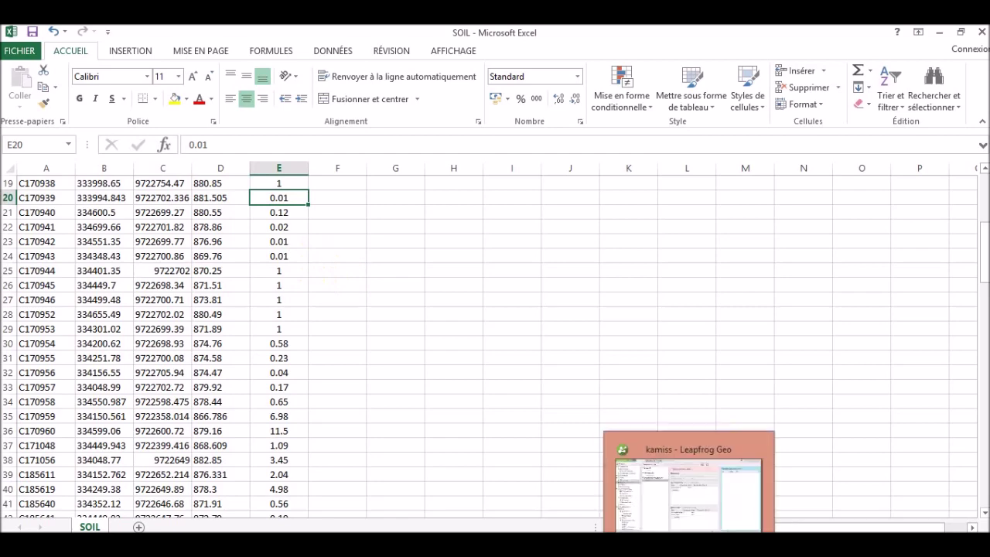
left_click(704, 496)
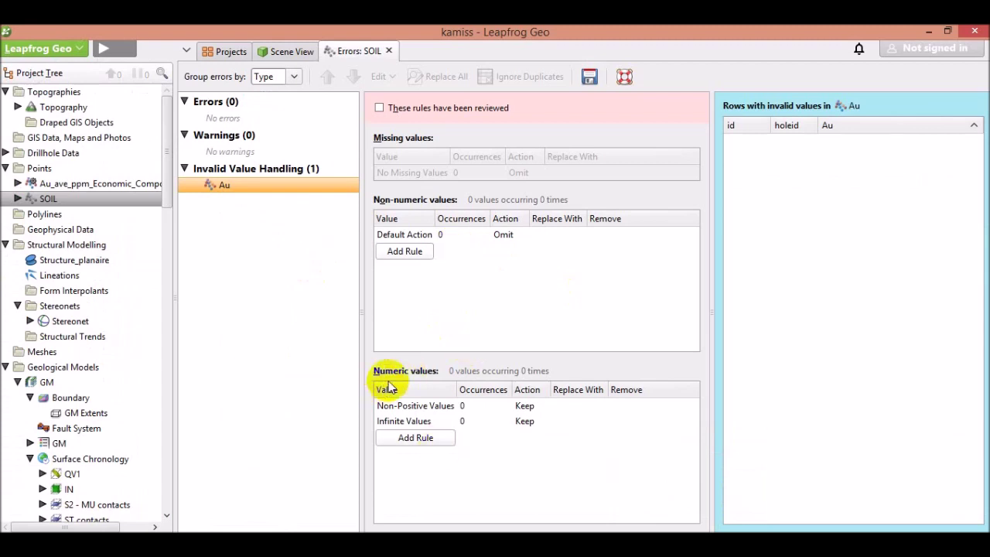
Add a numeric rule for the Au value 0.01, which is not in the list.
left_click(416, 438)
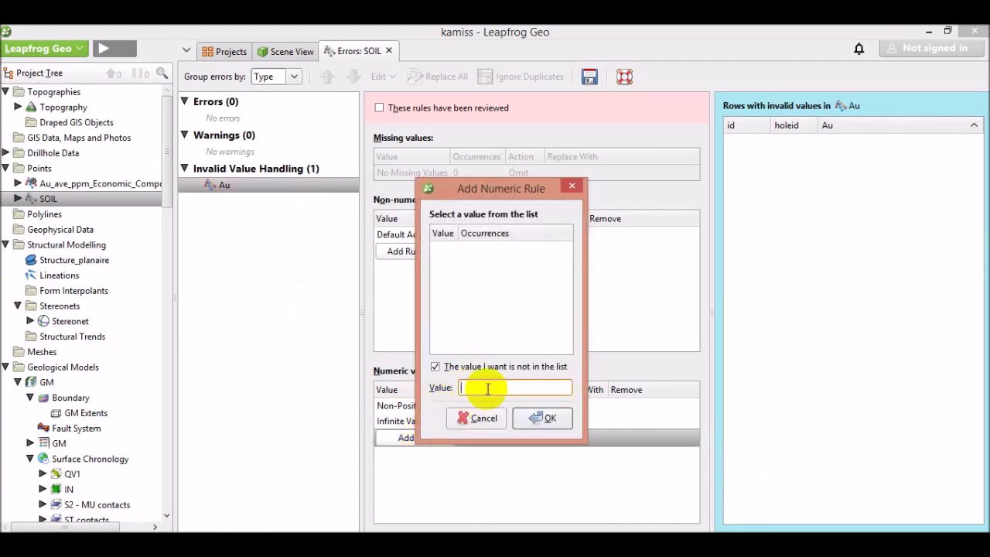
type("0.01")
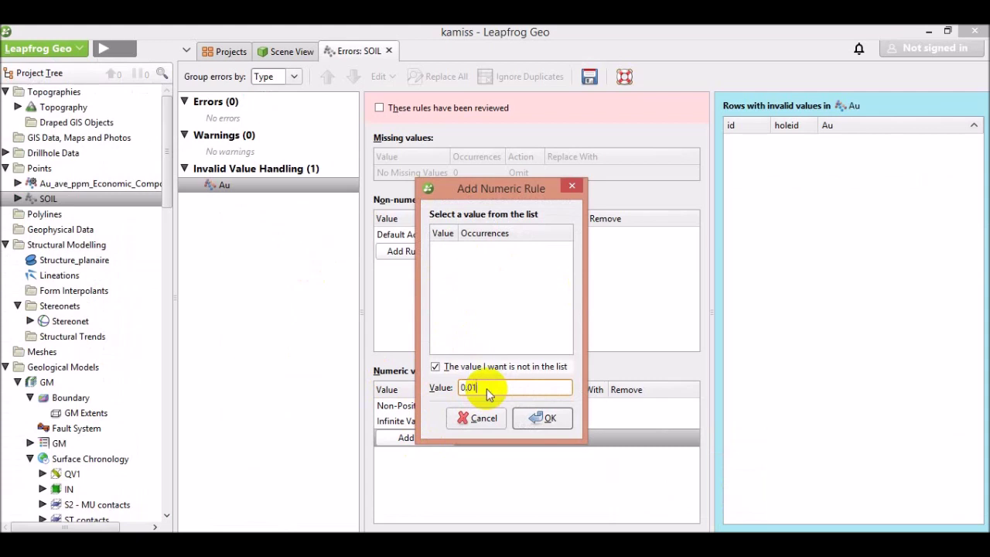
left_click(550, 421)
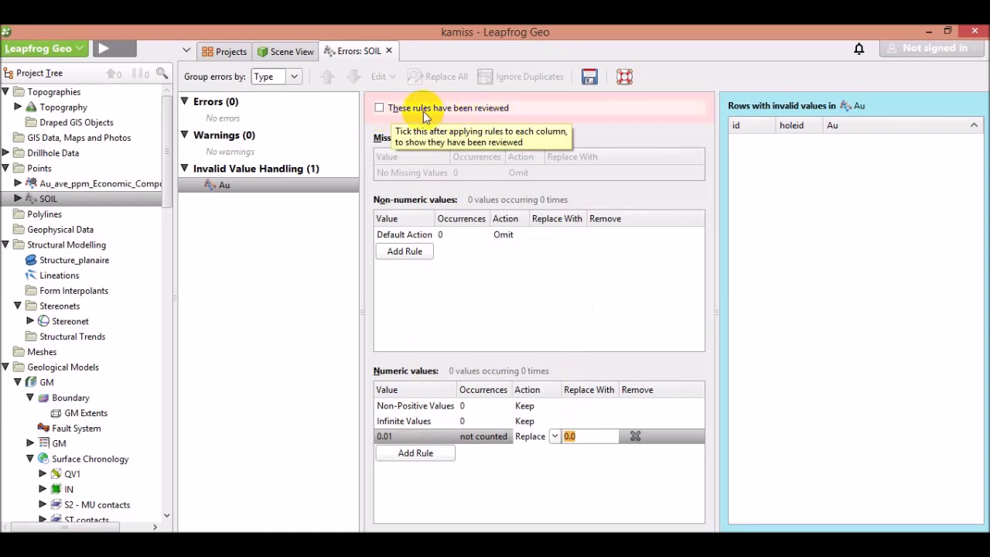
Mark the Au value rules as reviewed, then save and close the SOIL error review.
left_click(380, 107)
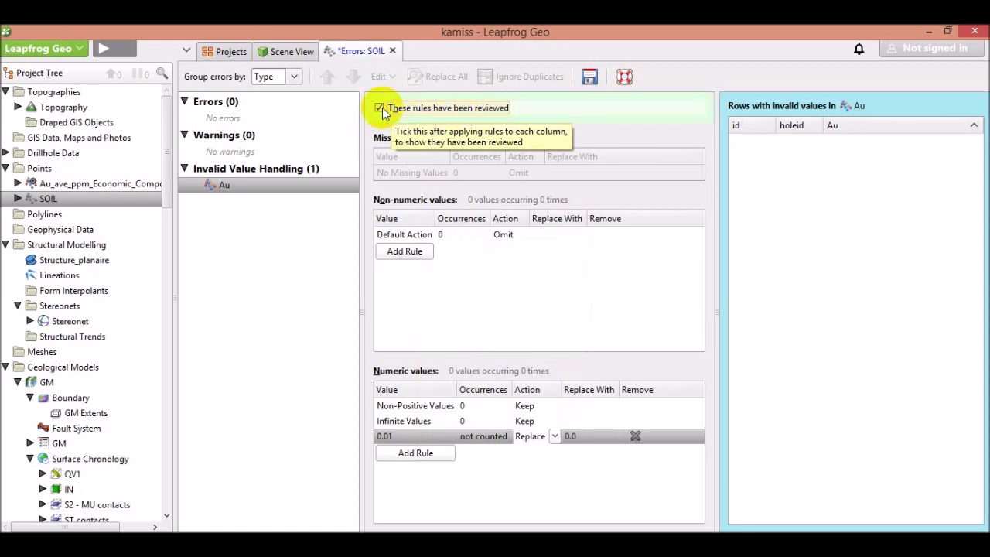
left_click(587, 81)
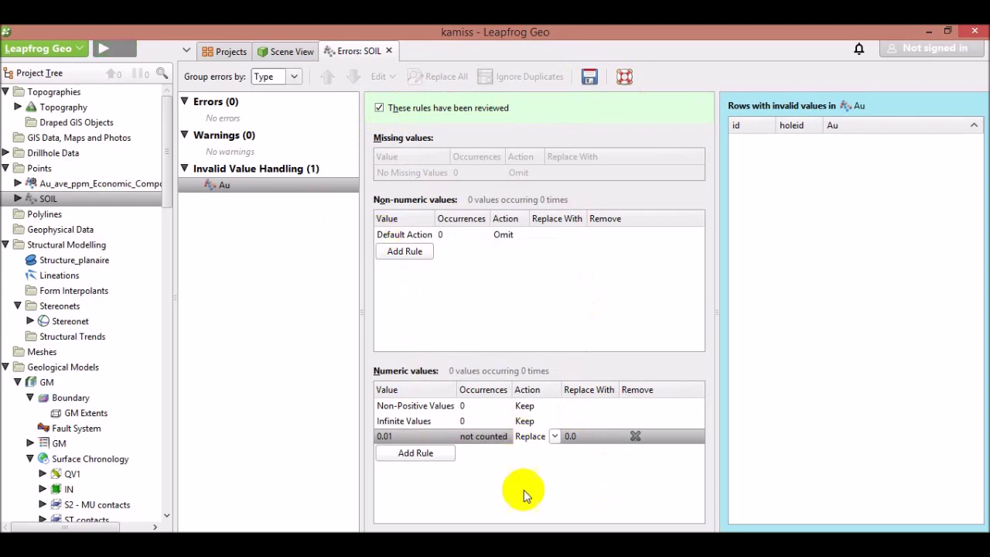
left_click(389, 50)
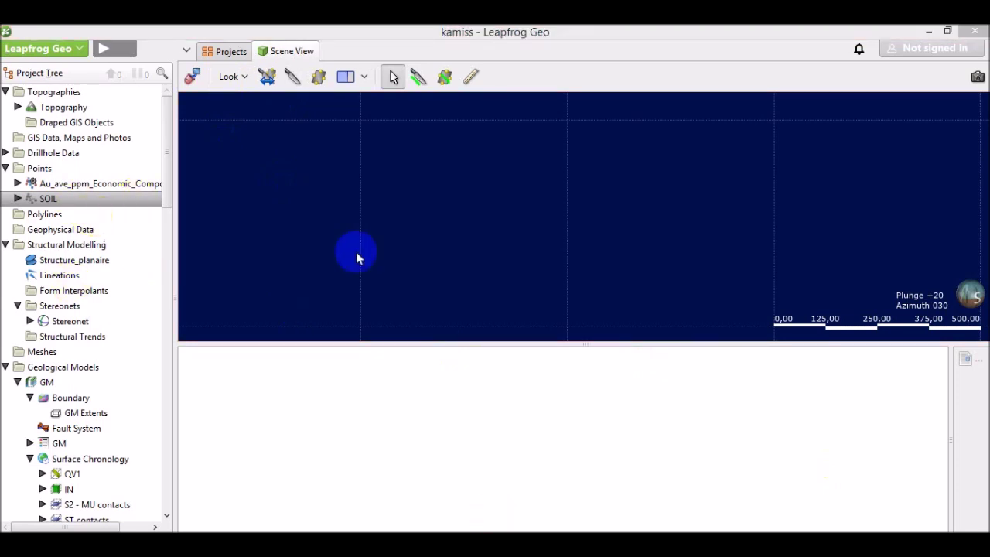
Display the SOIL points in the scene, then hide them and show them again.
left_click(57, 202)
left_click_drag(61, 203, 461, 198)
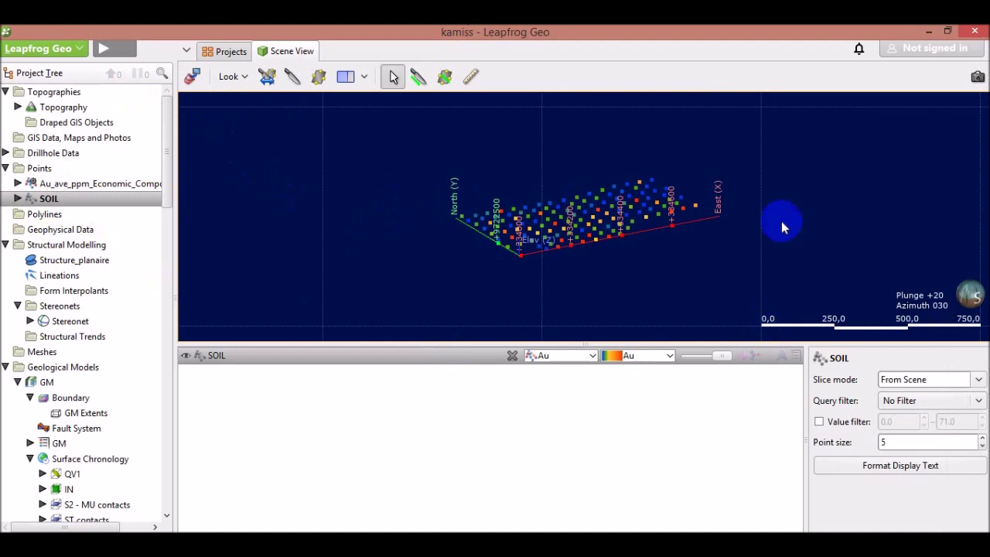
scroll(608, 205, "up", 5)
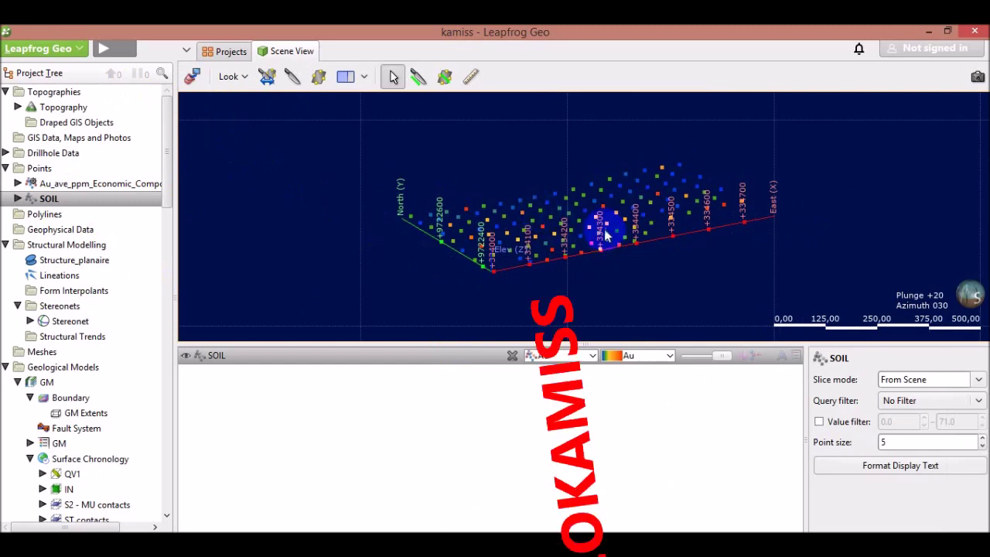
left_click(186, 358)
left_click(186, 358)
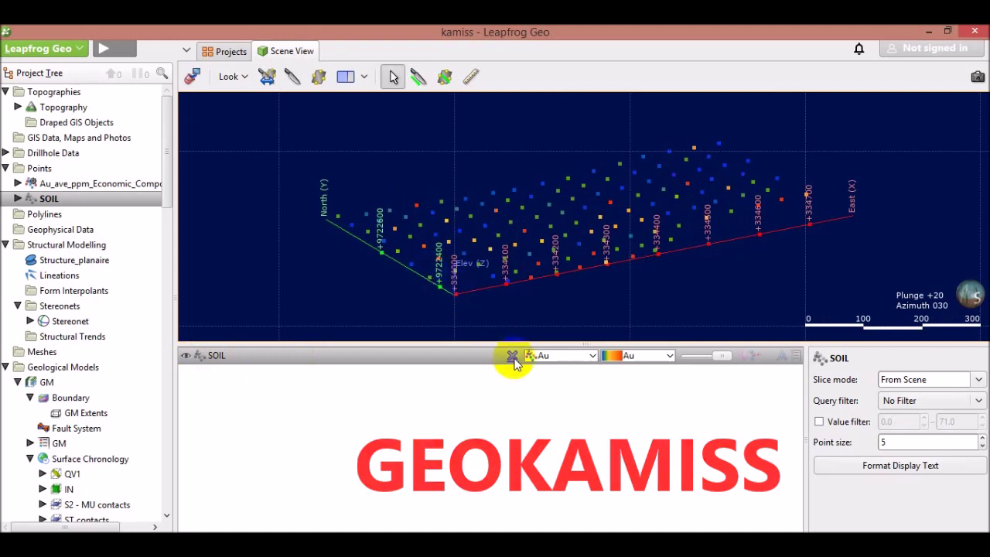
Colour the SOIL points by holeid and display their text labels in the scene.
left_click(591, 358)
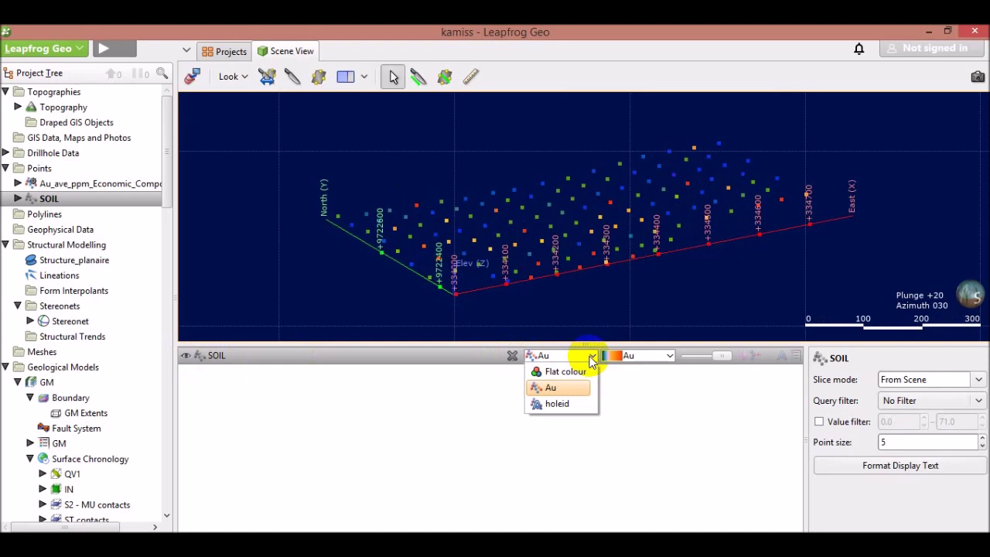
left_click(565, 404)
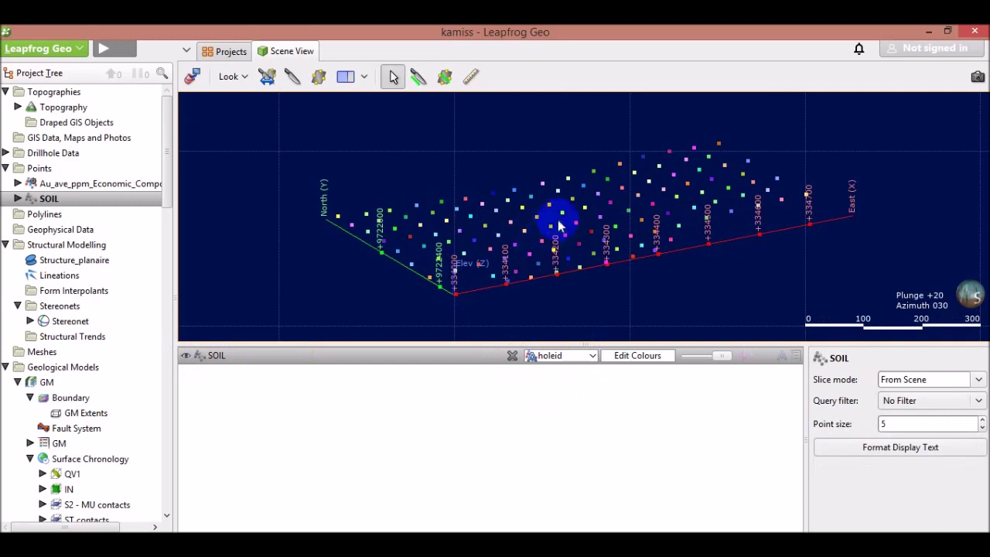
left_click(782, 359)
scroll(587, 222, "up", 5)
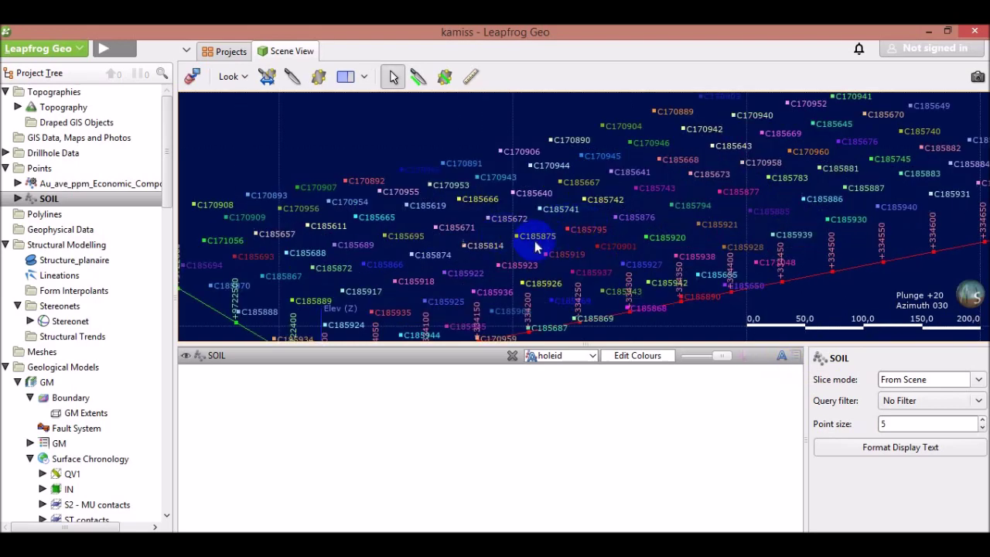
scroll(533, 244, "up", 3)
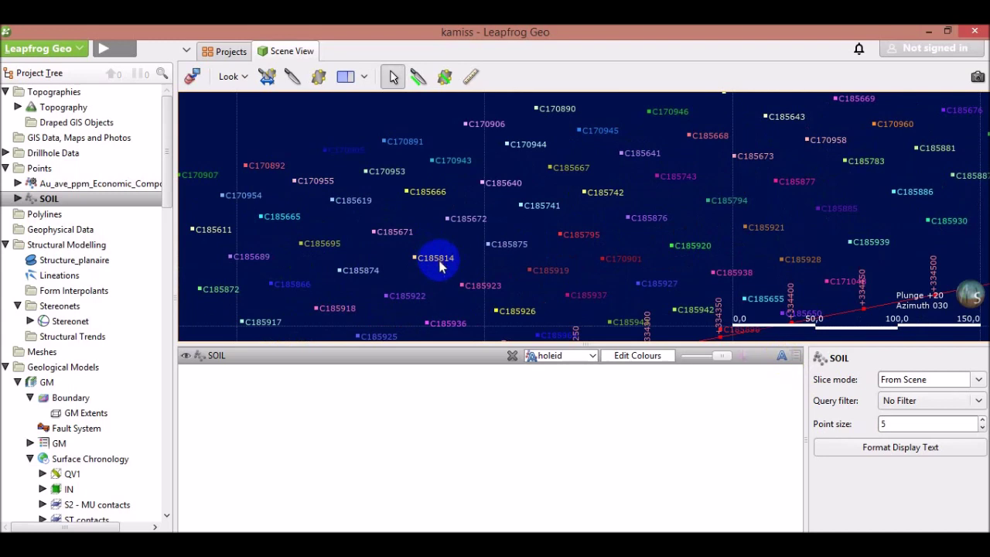
Show and hide the holeid legend, and render the SOIL points as spheres.
left_click(795, 360)
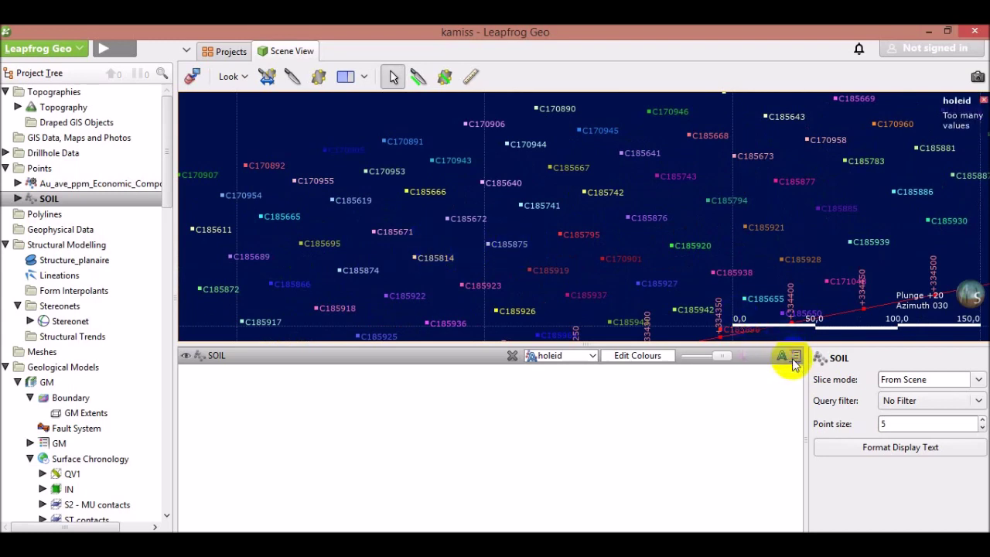
left_click(794, 361)
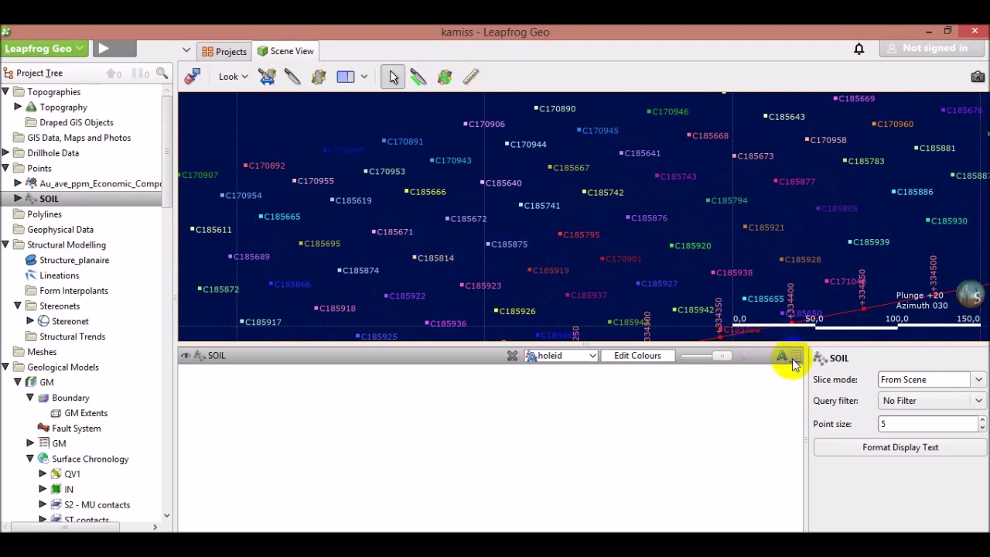
left_click(741, 362)
scroll(591, 267, "down", 5)
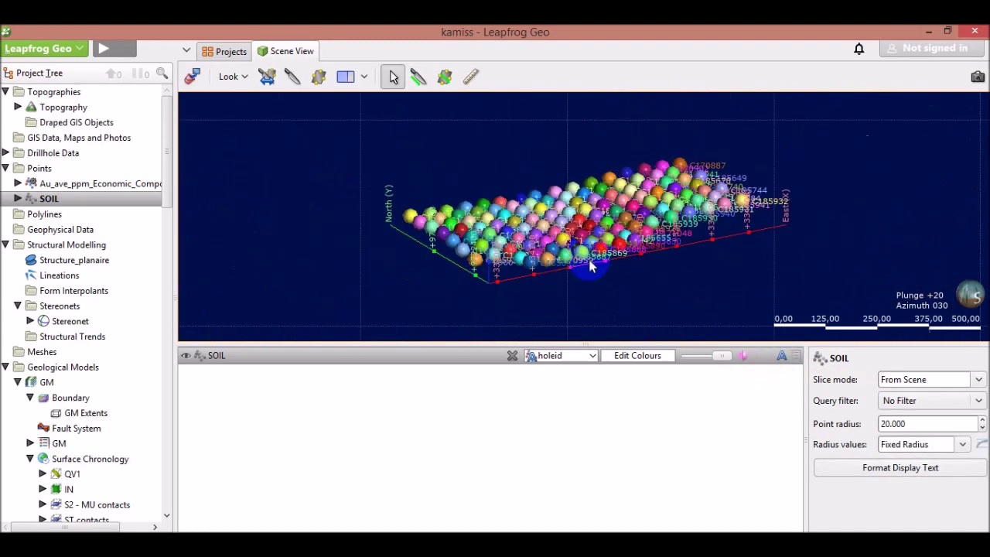
scroll(587, 259, "up", 3)
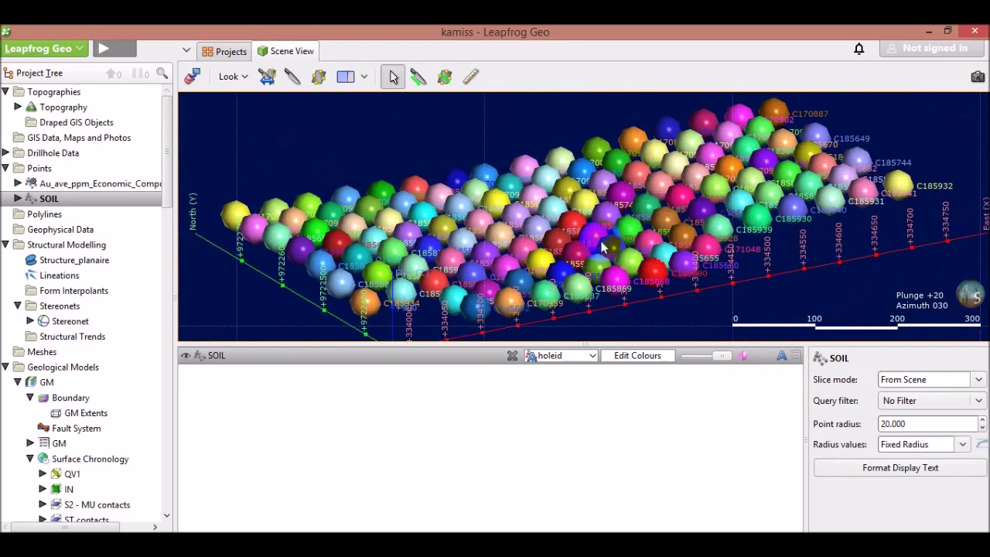
Colour the SOIL points by Au and display the Au colour legend in the scene.
left_click(593, 357)
left_click(567, 388)
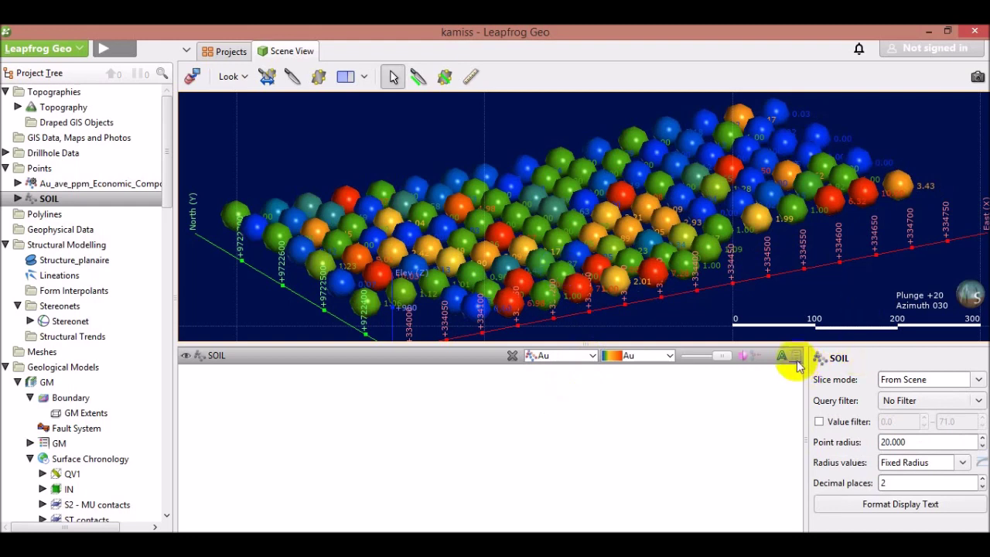
left_click(796, 357)
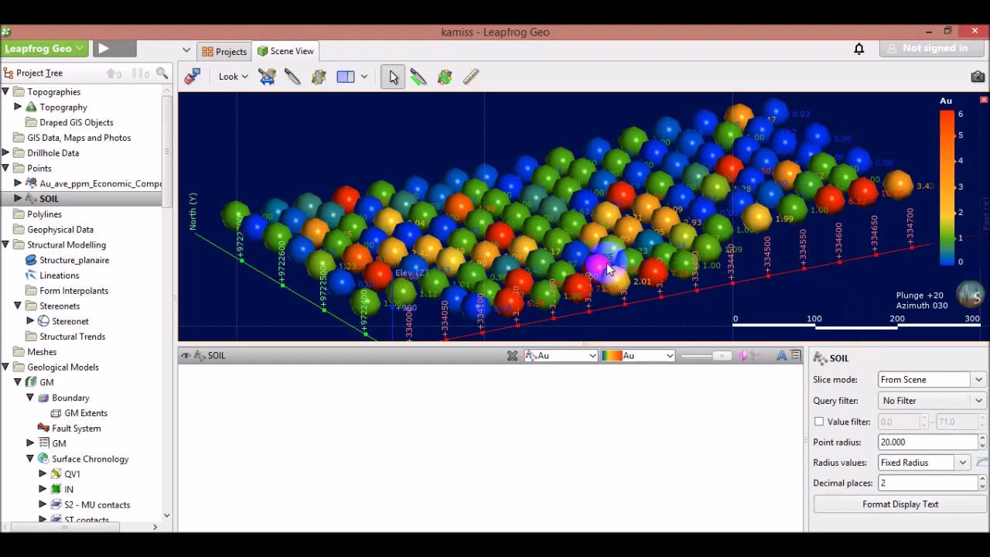
scroll(588, 251, "up", 2)
scroll(596, 267, "up", 5)
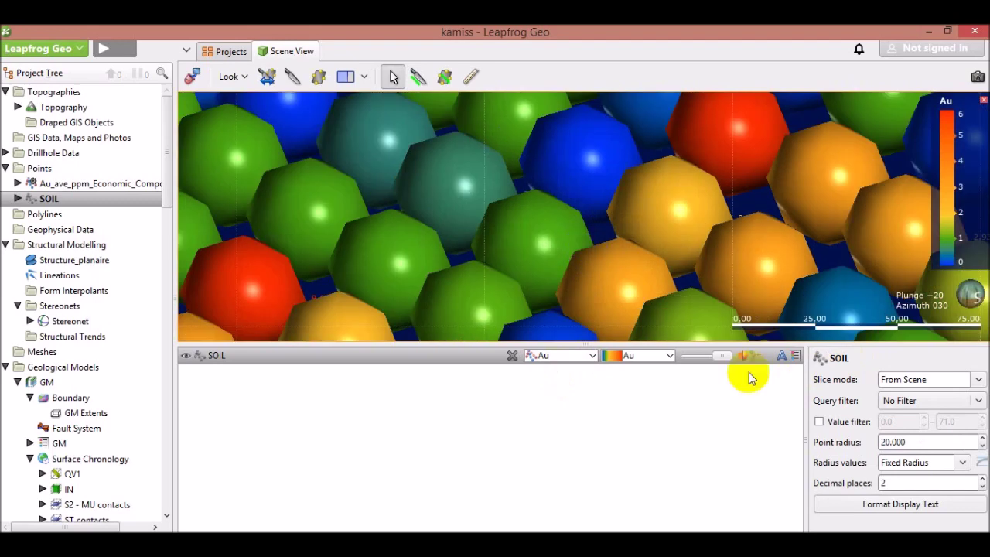
Switch the SOIL points from spheres back to flat points.
left_click(744, 357)
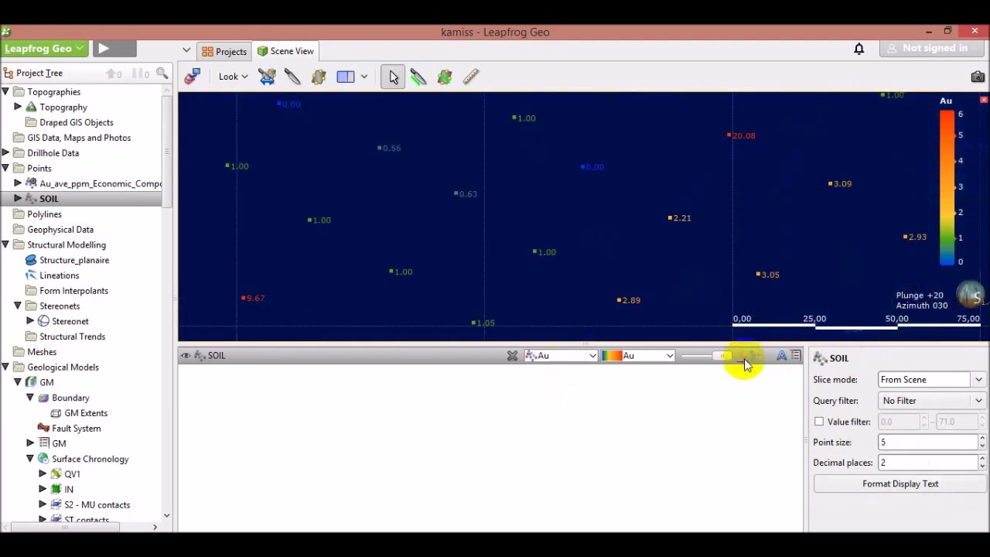
scroll(579, 207, "down", 5)
scroll(591, 244, "up", 5)
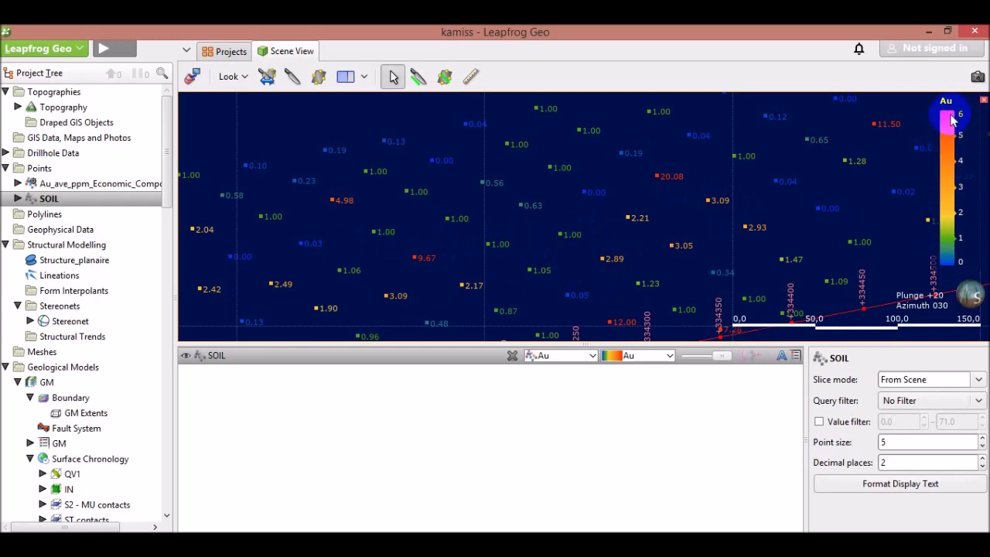
left_click(669, 356)
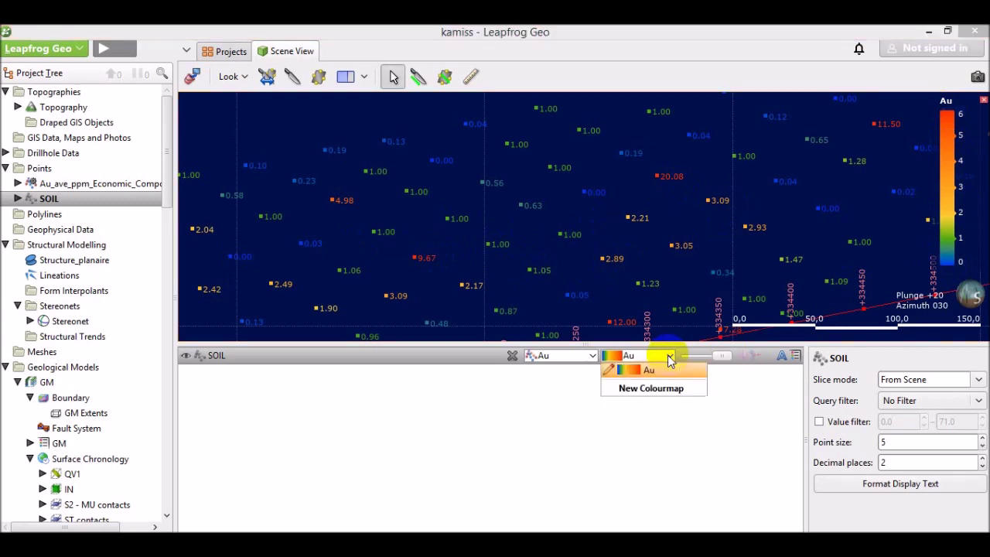
left_click(646, 393)
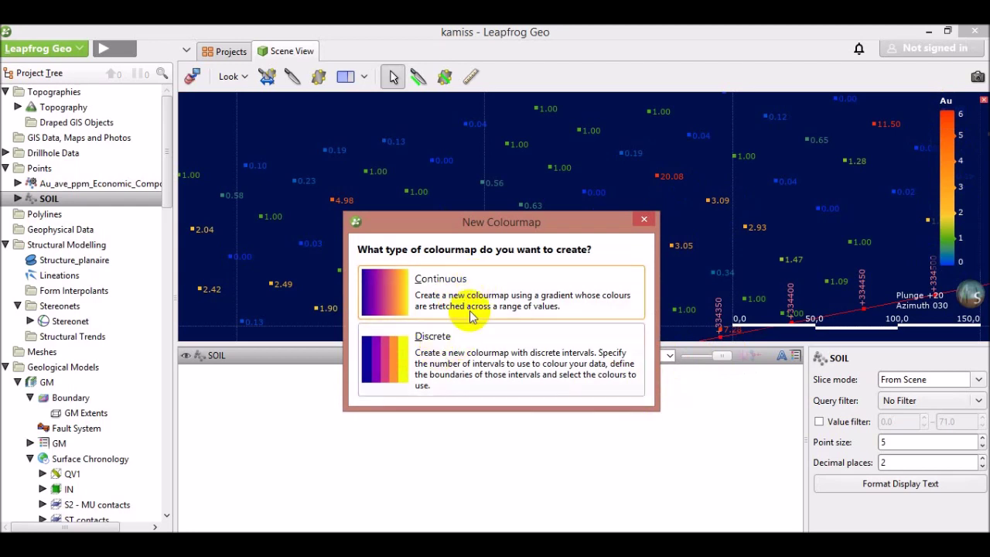
left_click(643, 219)
left_click_drag(721, 360, 747, 358)
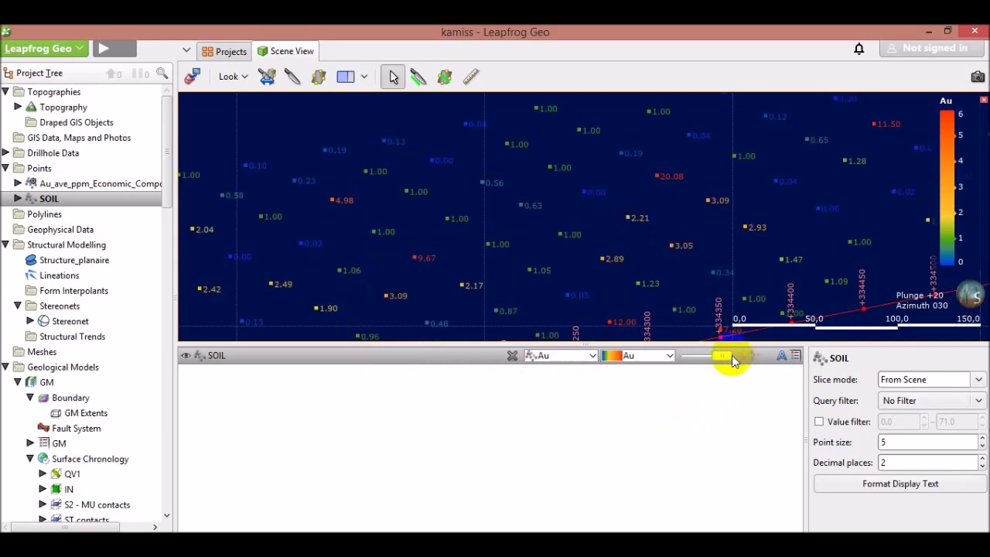
Set the SOIL point size to 12.
scroll(563, 225, "down", 3)
scroll(611, 263, "up", 2)
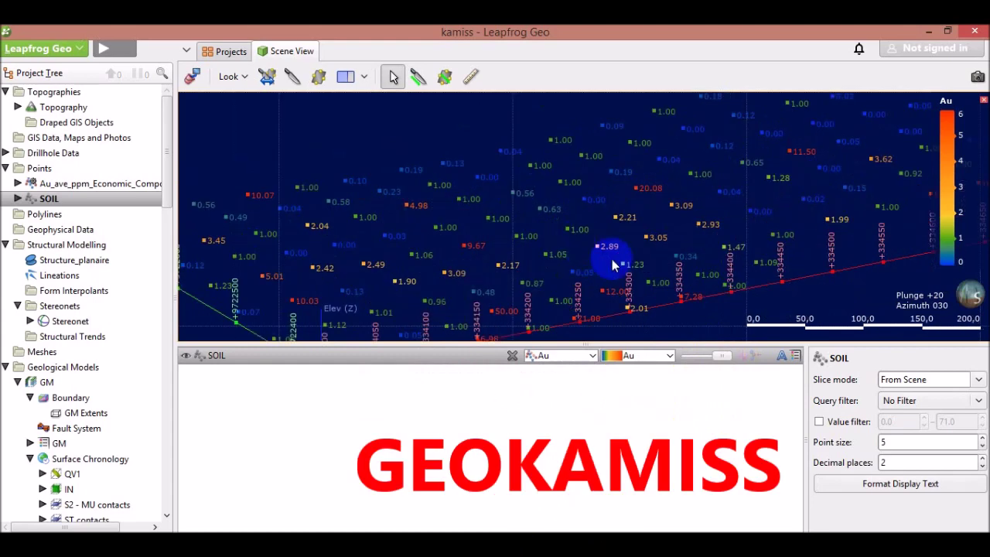
left_click(982, 438)
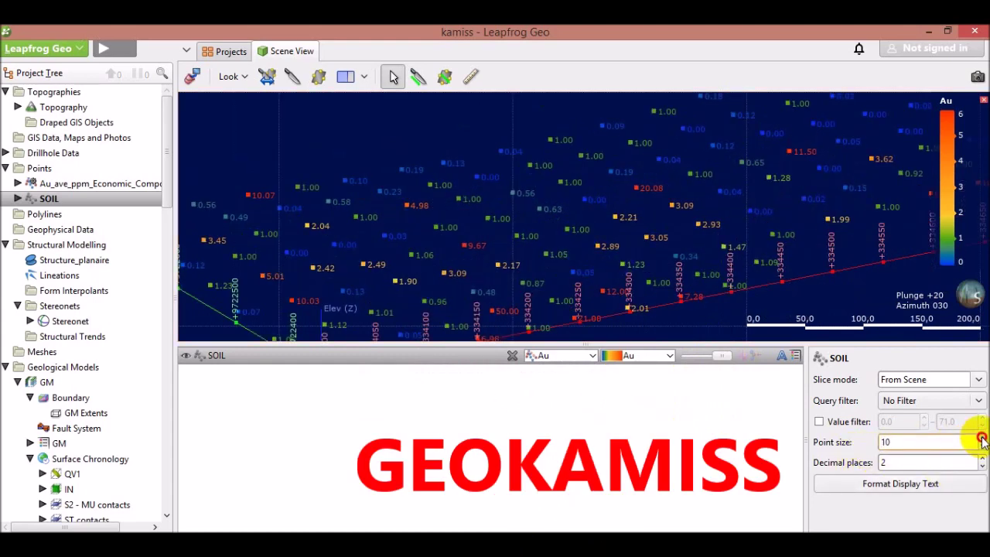
left_click(981, 437)
left_click(982, 438)
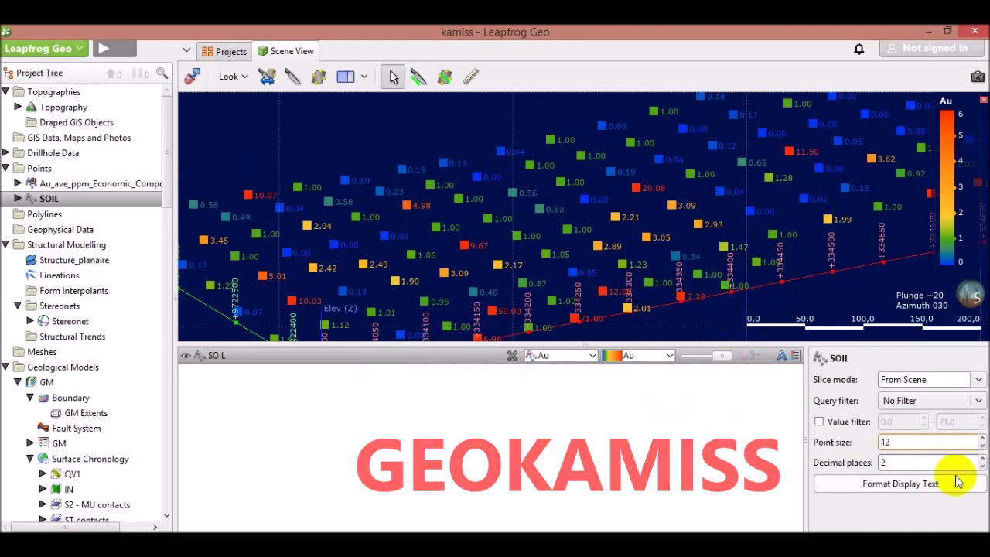
Insert the Au column into the SOIL display text format and apply it.
left_click(900, 485)
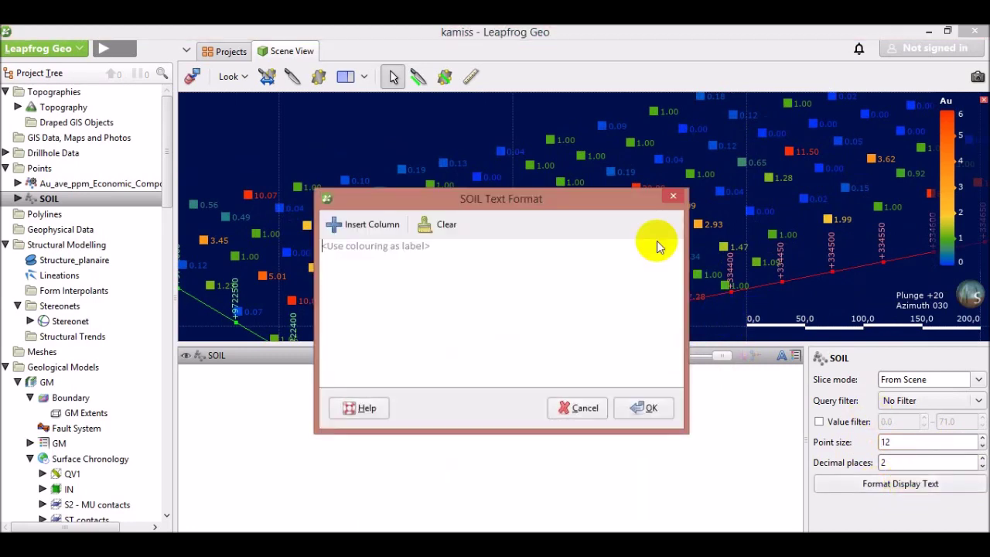
left_click_drag(543, 203, 493, 283)
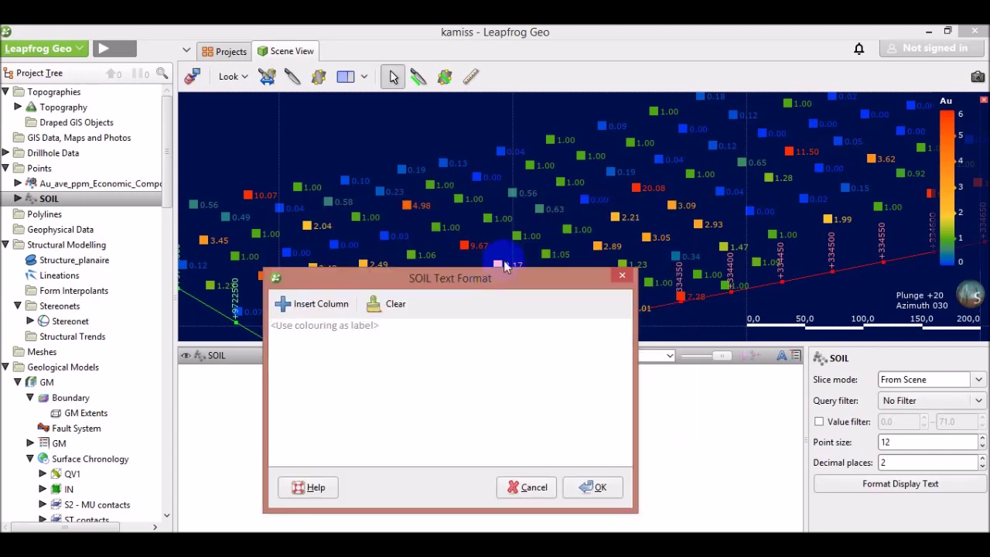
left_click(304, 305)
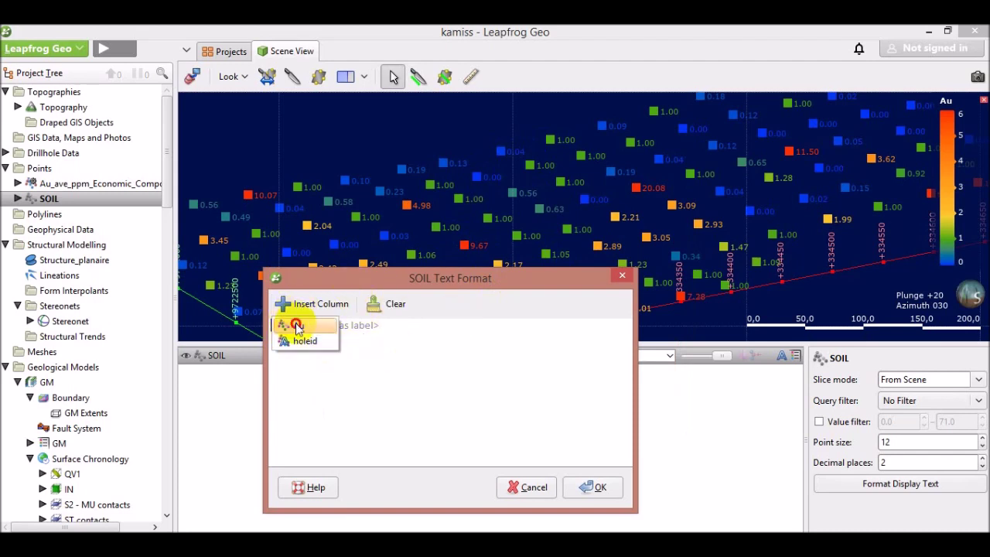
left_click(299, 326)
left_click(598, 486)
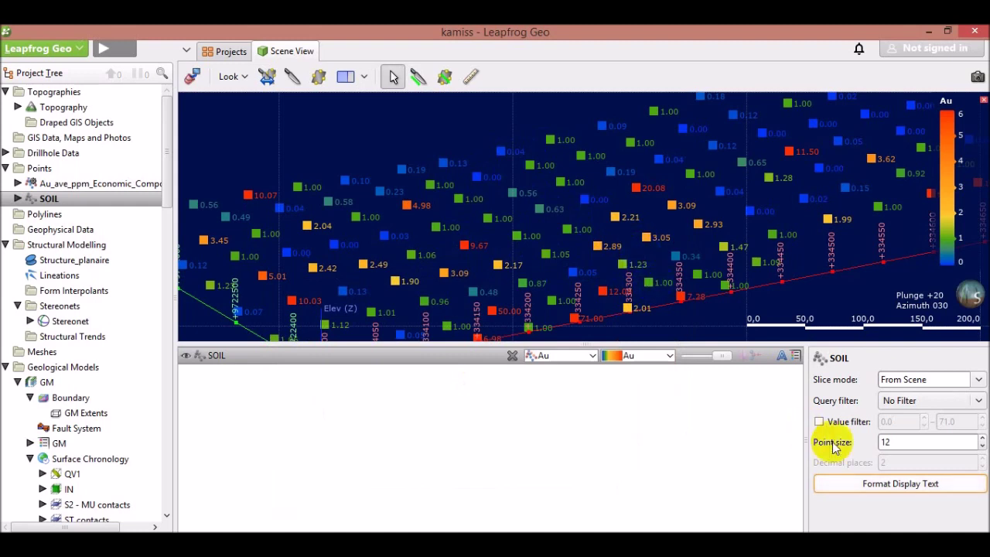
Add the holeid column below Au in the SOIL display text format and apply it.
left_click(878, 489)
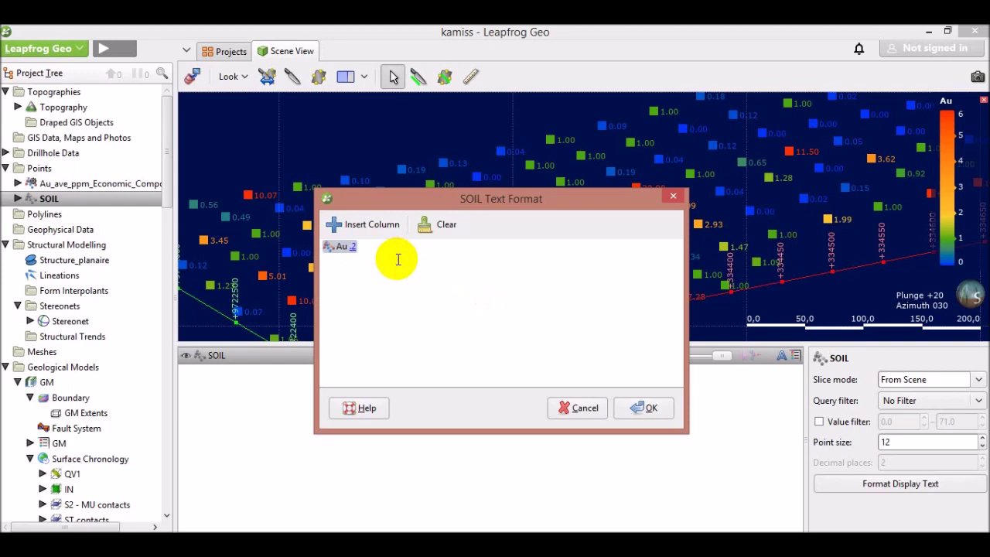
left_click(361, 229)
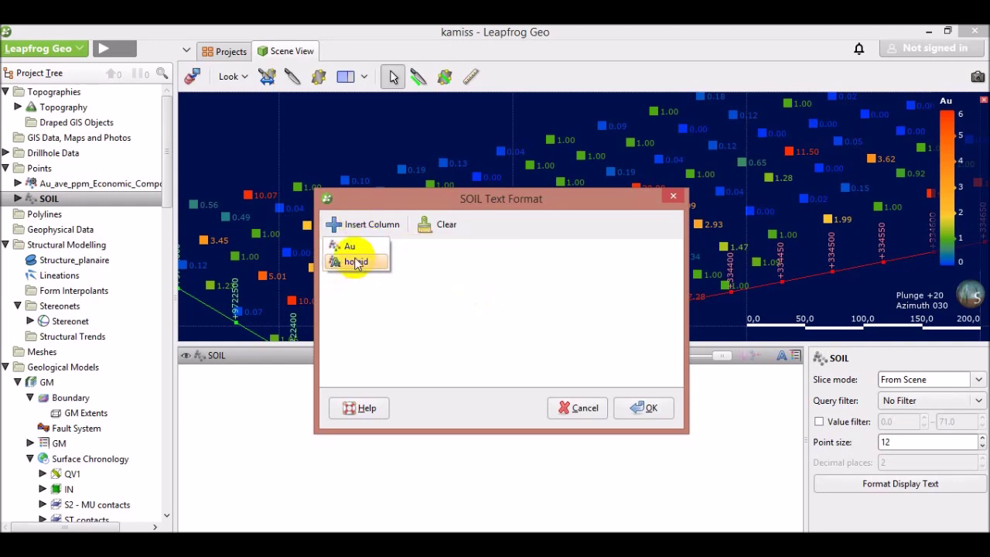
left_click(354, 261)
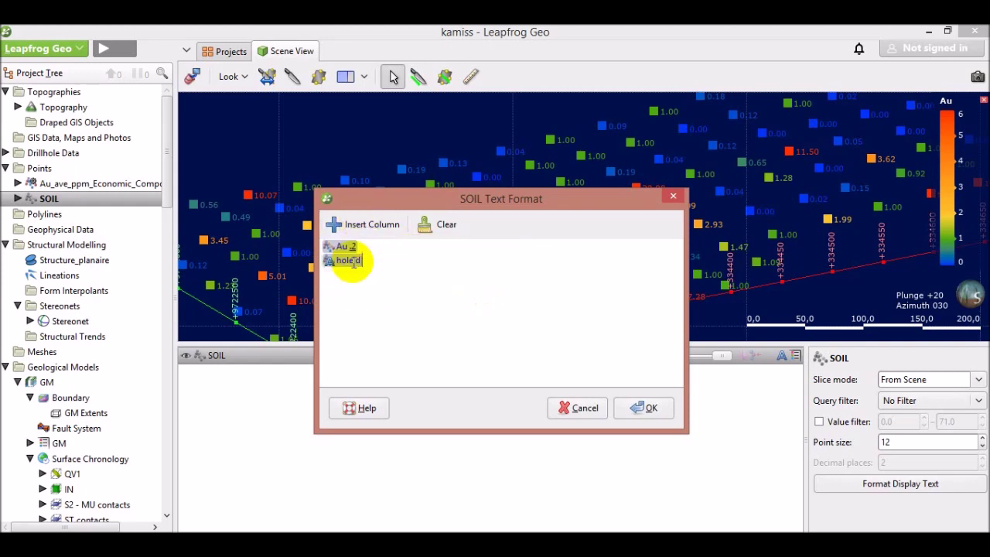
left_click(643, 407)
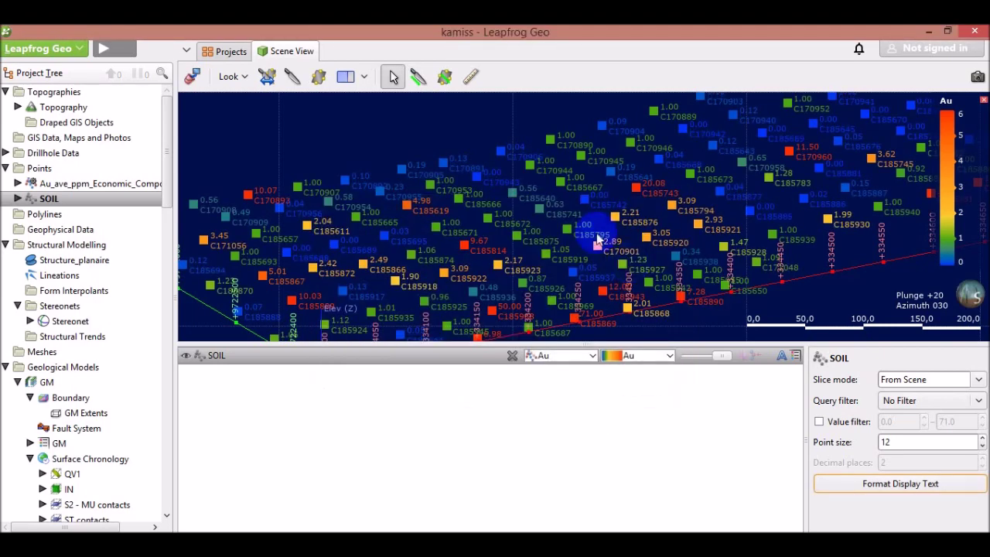
Examine the labelled SOIL points from different angles and open the details of point C185743.
scroll(533, 211, "up", 2)
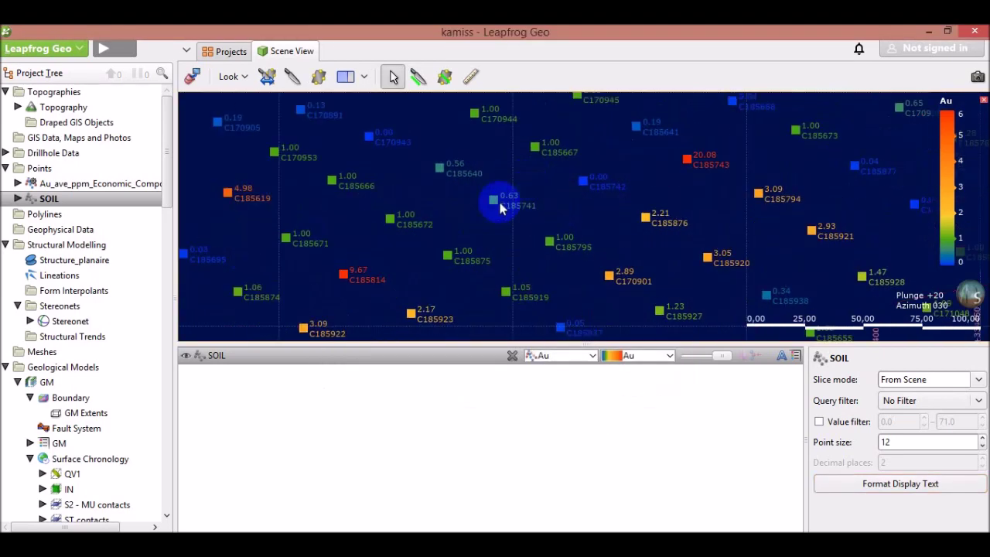
left_click(555, 253)
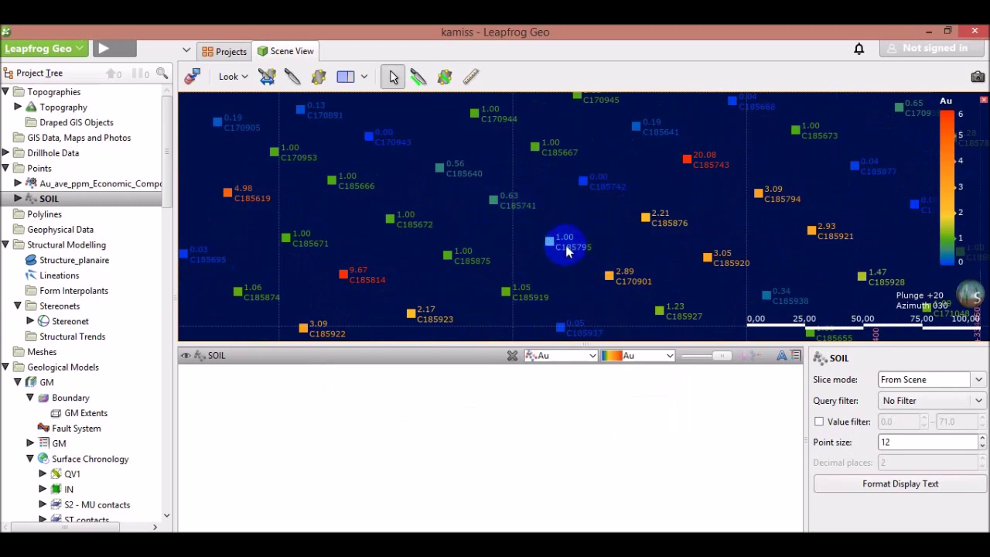
scroll(674, 214, "down", 5)
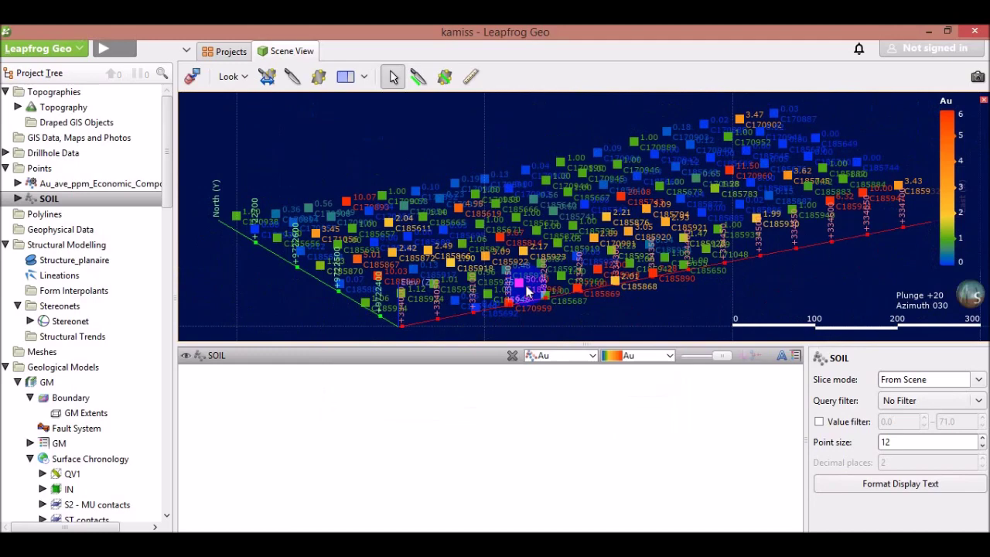
scroll(486, 283, "up", 4)
scroll(376, 214, "down", 5)
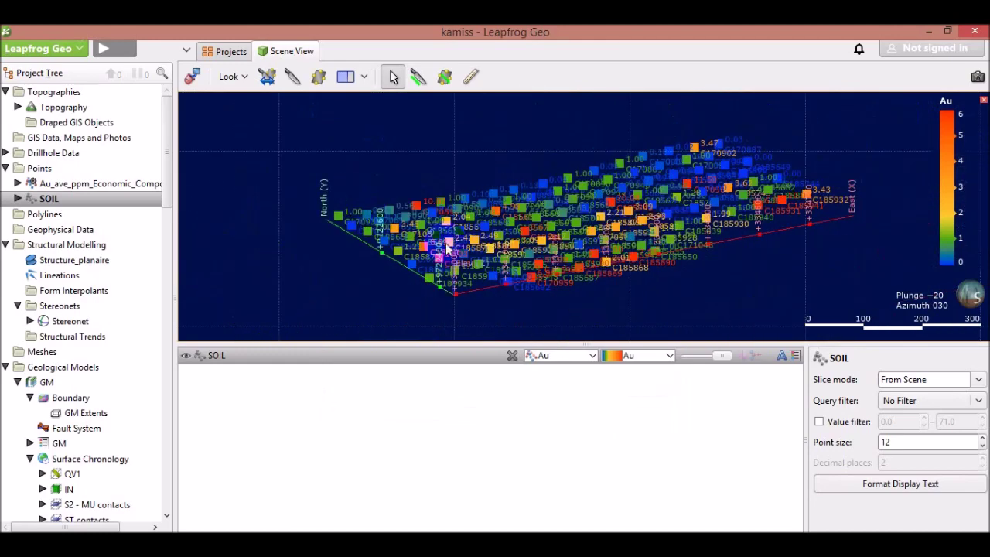
scroll(447, 249, "up", 2)
left_click_drag(523, 263, 550, 259)
left_click(589, 230)
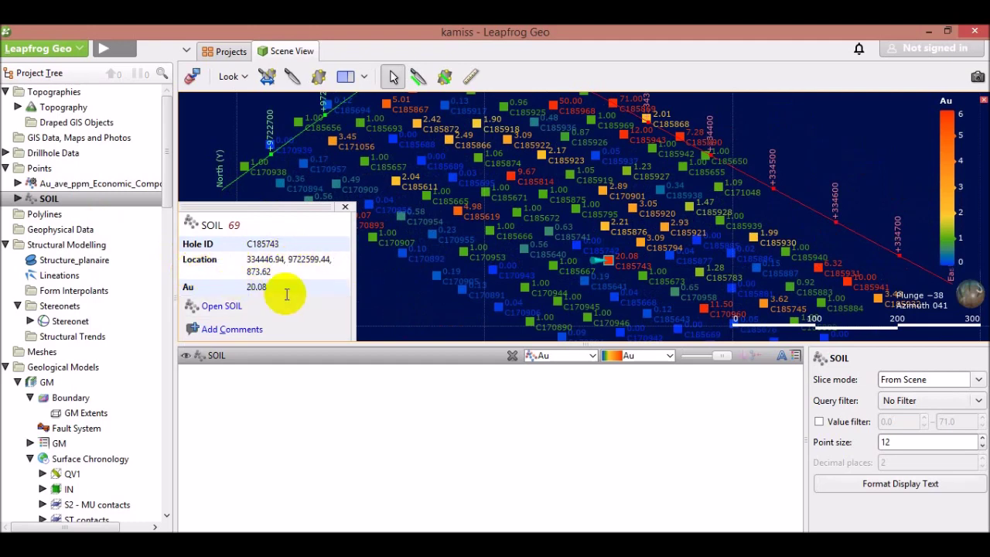
Open the SOIL data table from the point's details, then close it and return to the scene.
left_click(223, 309)
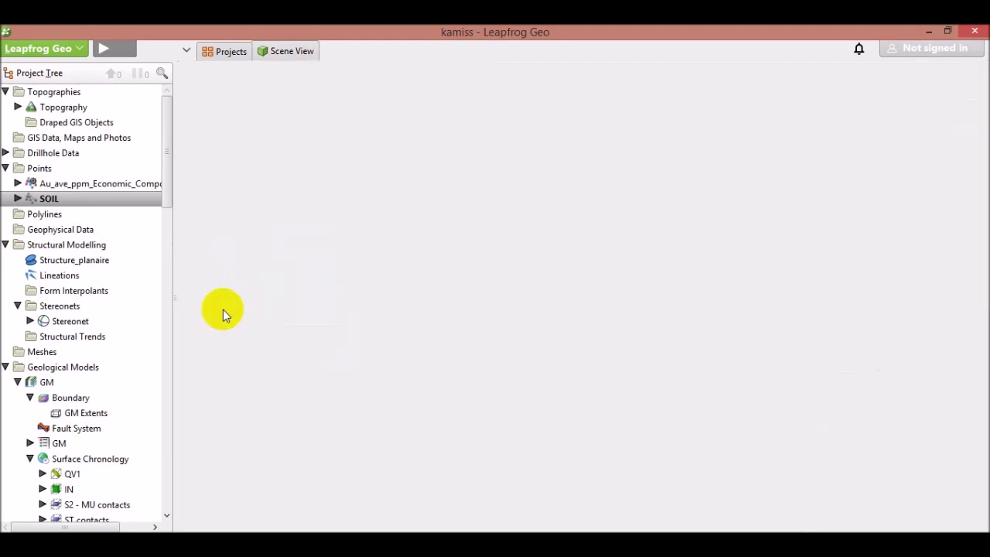
left_click(362, 51)
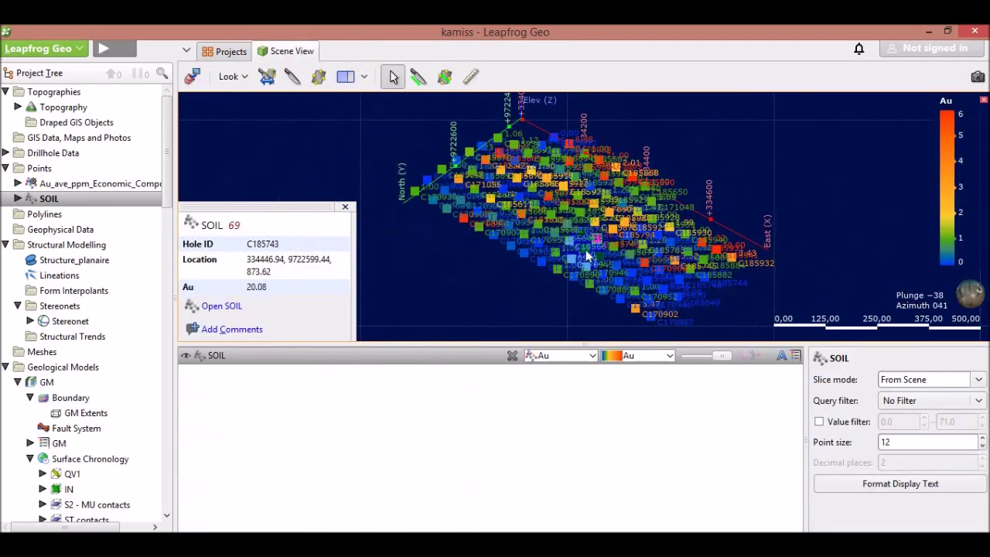
scroll(541, 249, "up", 5)
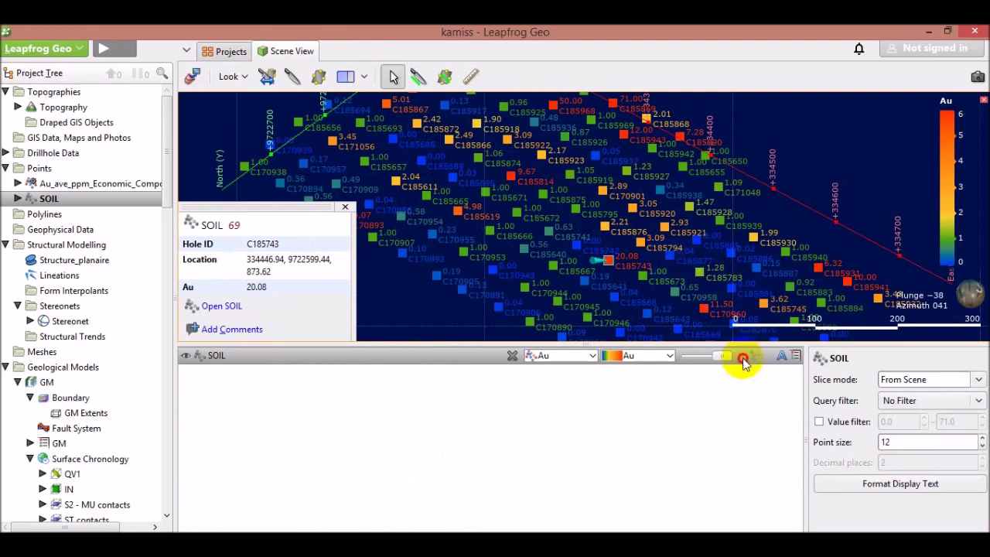
Render the Au-coloured SOIL points as spheres and view them from another angle.
left_click(743, 356)
left_click_drag(641, 235, 669, 275)
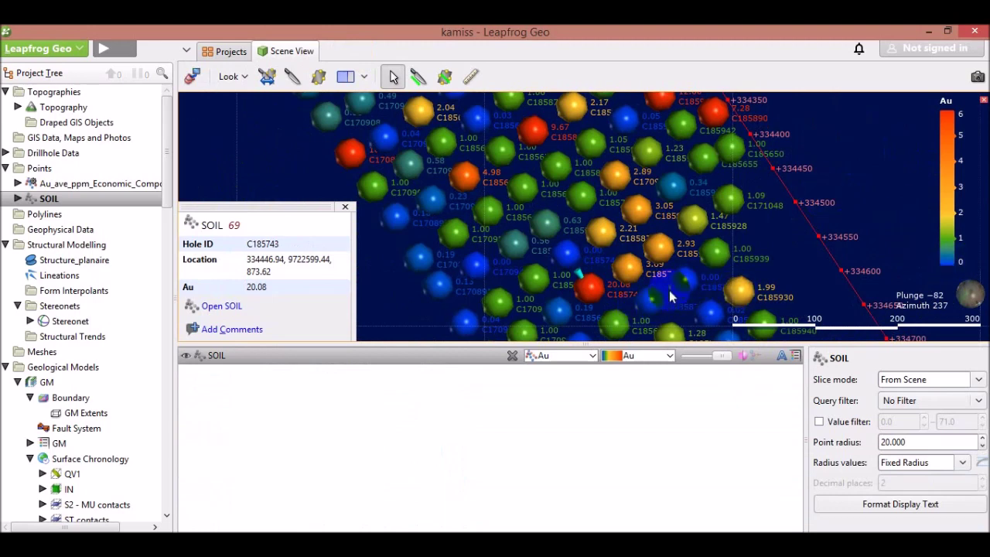
scroll(597, 246, "down", 5)
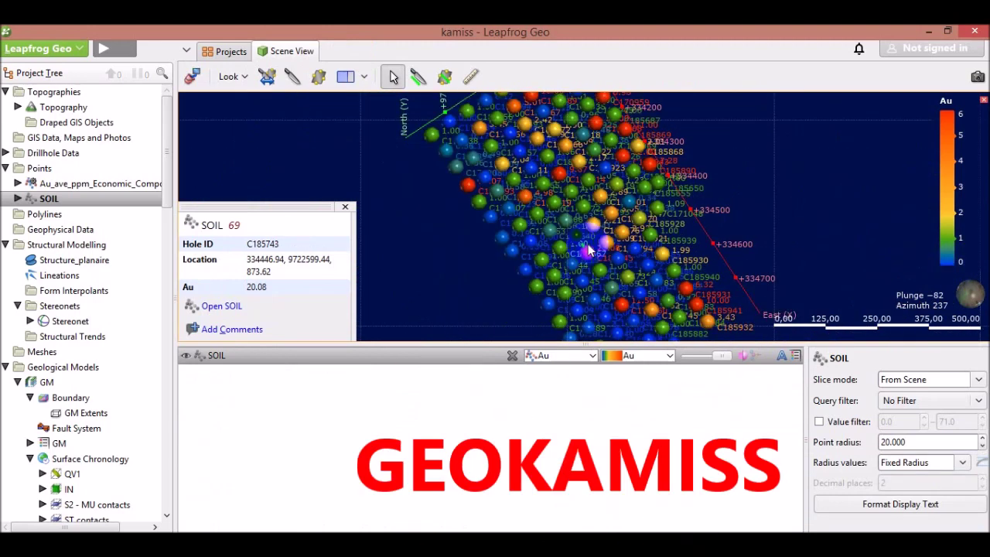